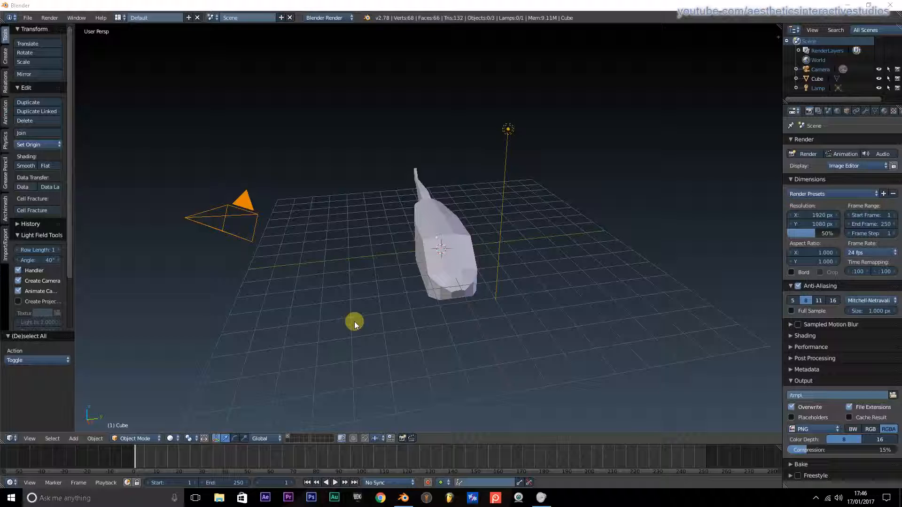
# Select the helicopter body and examine its shape from the front and the side
pyautogui.moveTo(478, 269)
pyautogui.mouseDown(button='middle')
pyautogui.moveTo(397, 282)
pyautogui.moveTo(413, 288)
pyautogui.moveTo(557, 269)
pyautogui.moveTo(482, 283)
pyautogui.moveTo(388, 281)
pyautogui.moveTo(326, 244)
pyautogui.moveTo(337, 204)
pyautogui.moveTo(538, 275)
pyautogui.moveTo(578, 269)
pyautogui.moveTo(290, 272)
pyautogui.moveTo(222, 258)
pyautogui.moveTo(239, 242)
pyautogui.moveTo(296, 238)
pyautogui.moveTo(534, 244)
pyautogui.moveTo(530, 254)
pyautogui.moveTo(471, 260)
pyautogui.moveTo(401, 253)
pyautogui.moveTo(346, 213)
pyautogui.moveTo(160, 264)
pyautogui.moveTo(278, 289)
pyautogui.moveTo(470, 268)
pyautogui.mouseUp(button='middle')
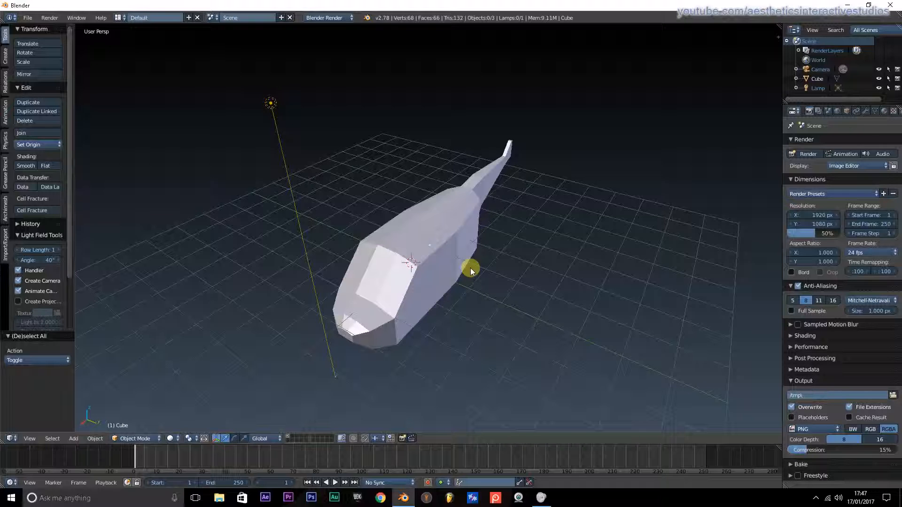
pyautogui.rightClick(458, 260)
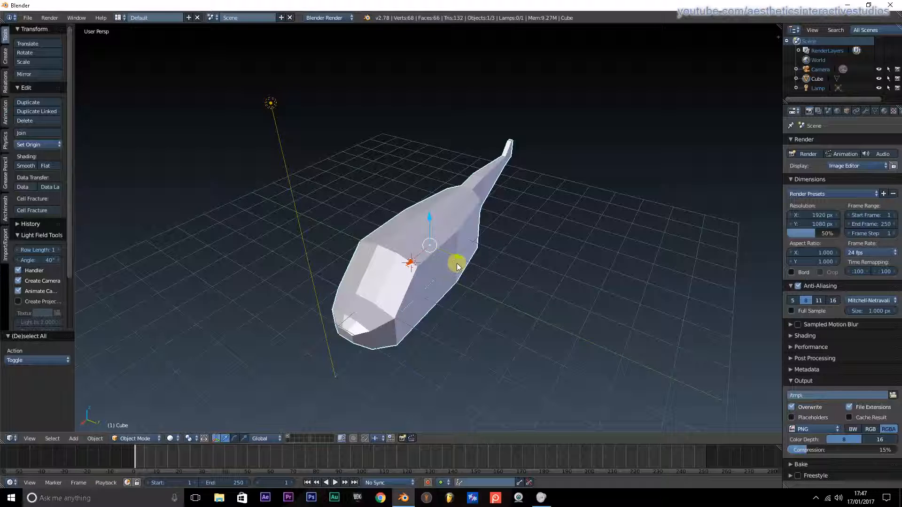
pyautogui.moveTo(425, 300); pyautogui.dragTo(449, 263, button='middle')
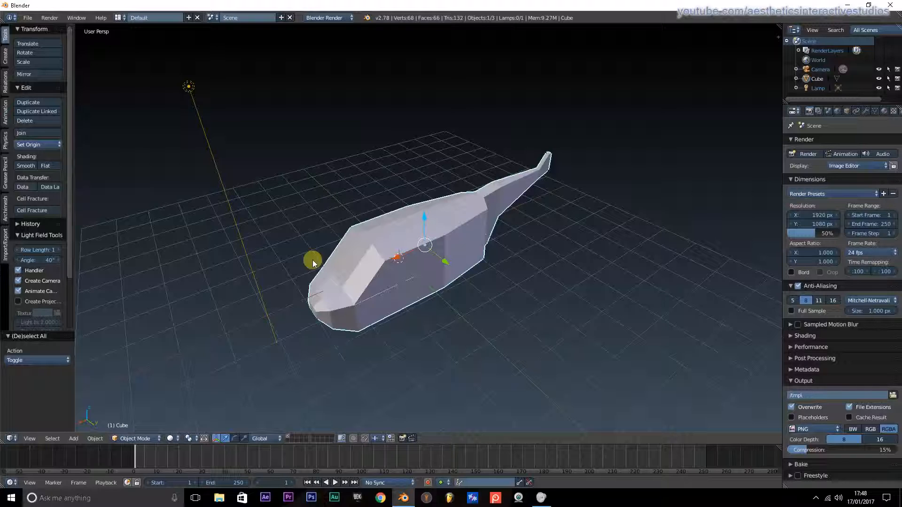
pyautogui.moveTo(343, 252); pyautogui.dragTo(323, 244, button='middle')
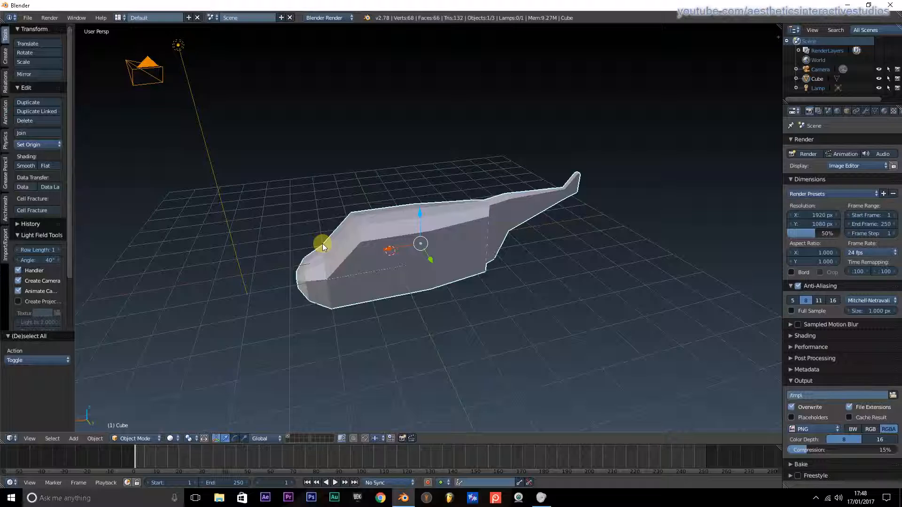
pyautogui.scroll(3, 323, 246)
pyautogui.moveTo(358, 257)
pyautogui.mouseDown(button='middle')
pyautogui.moveTo(372, 254)
pyautogui.moveTo(337, 262)
pyautogui.moveTo(428, 249)
pyautogui.moveTo(403, 255)
pyautogui.mouseUp(button='middle')
pyautogui.scroll(-4, 336, 262)
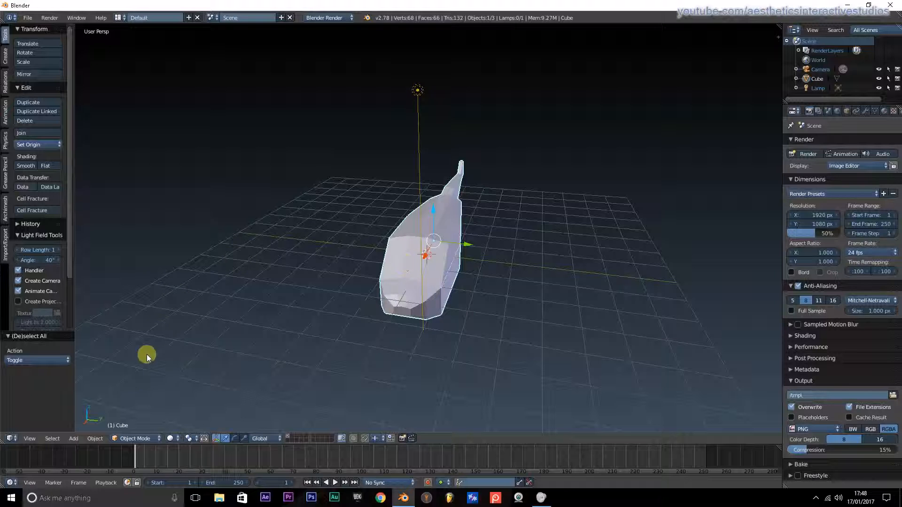
# Start the Screencast Keys display for the 3D view
pyautogui.click(75, 438)
pyautogui.moveTo(92, 425)
pyautogui.press('n')
pyautogui.scroll(-5, 716, 345)
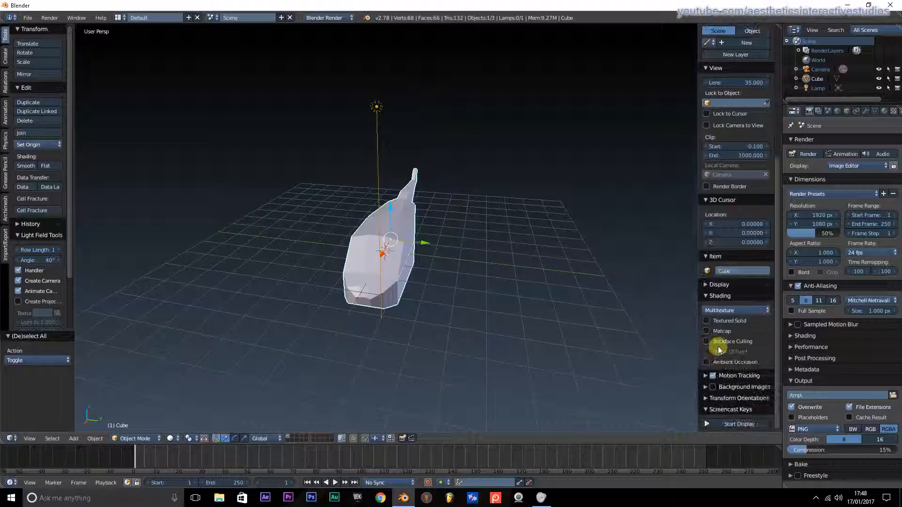
pyautogui.click(721, 424)
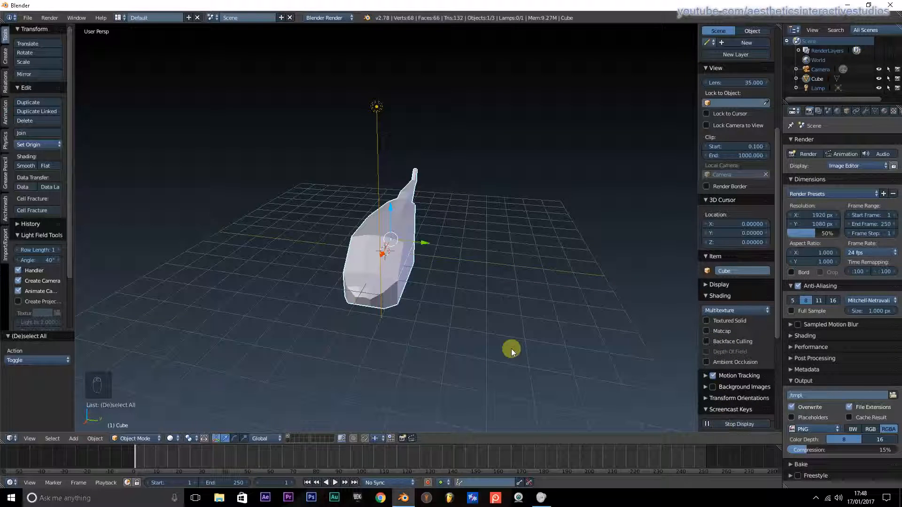
pyautogui.press('n')
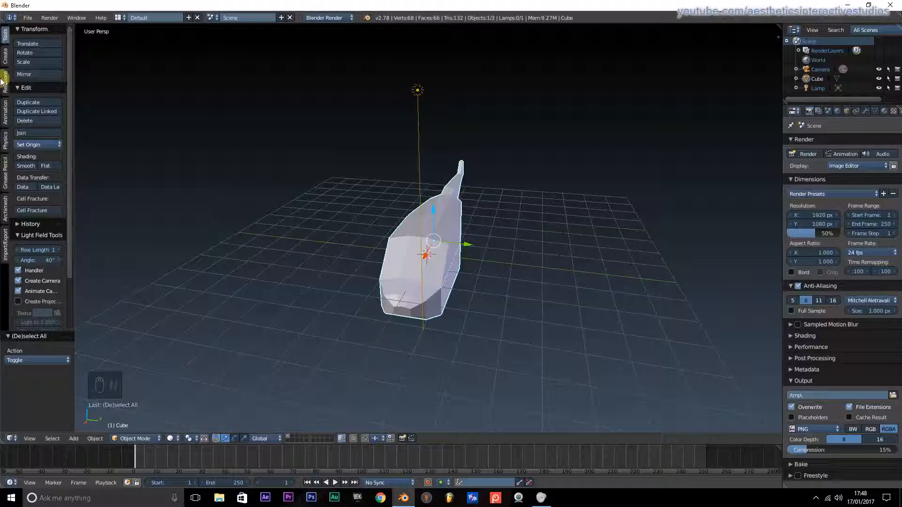
# Add a mesh cylinder to the scene at the 3D cursor inside the helicopter body
pyautogui.click(6, 60)
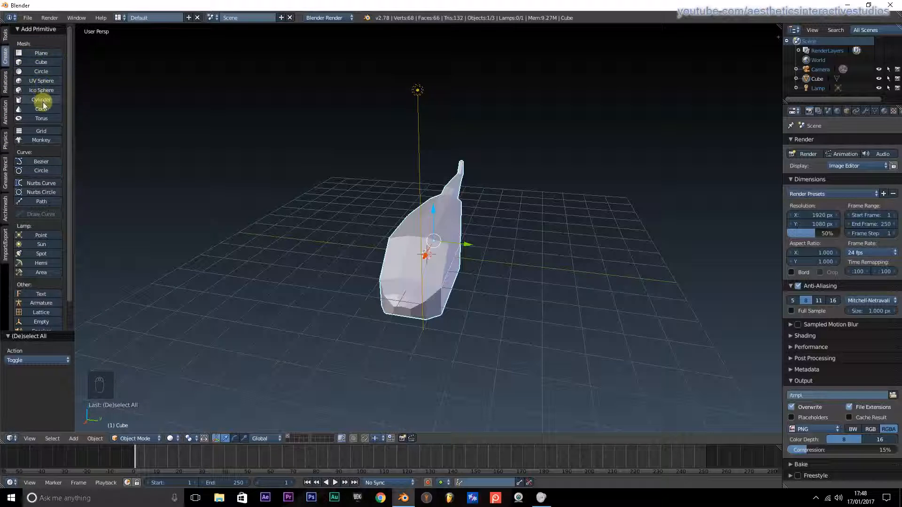
pyautogui.click(3, 36)
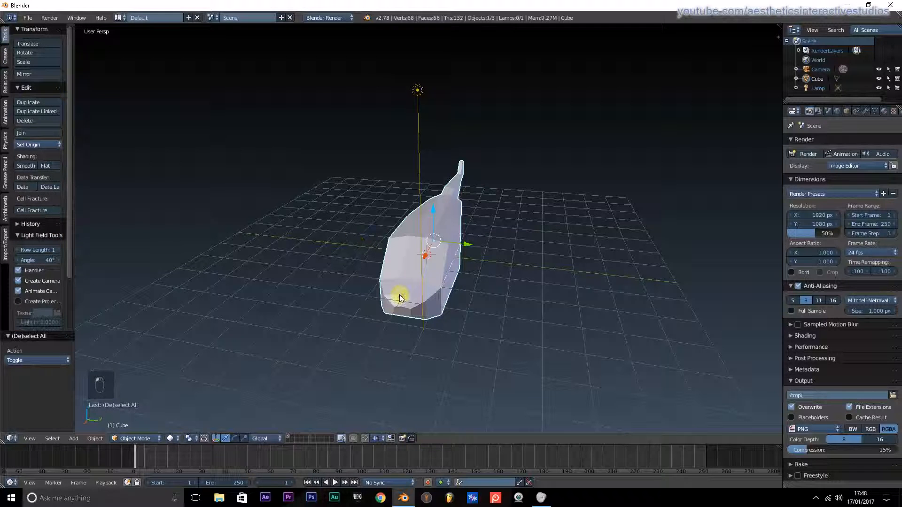
pyautogui.press('space')
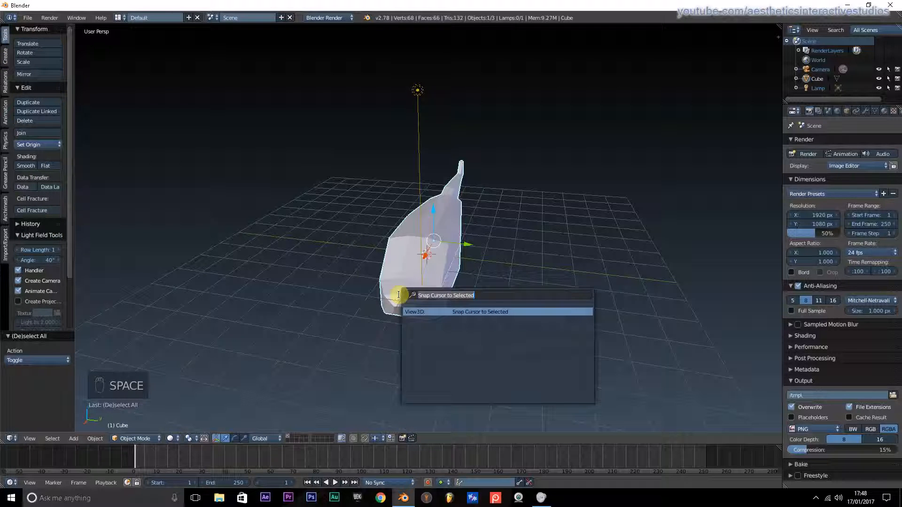
pyautogui.write('add cy')
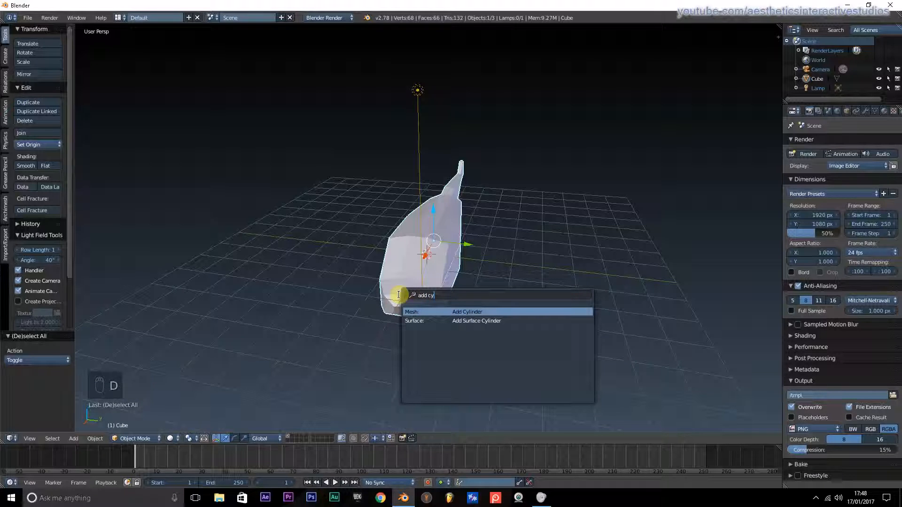
pyautogui.press('Return')
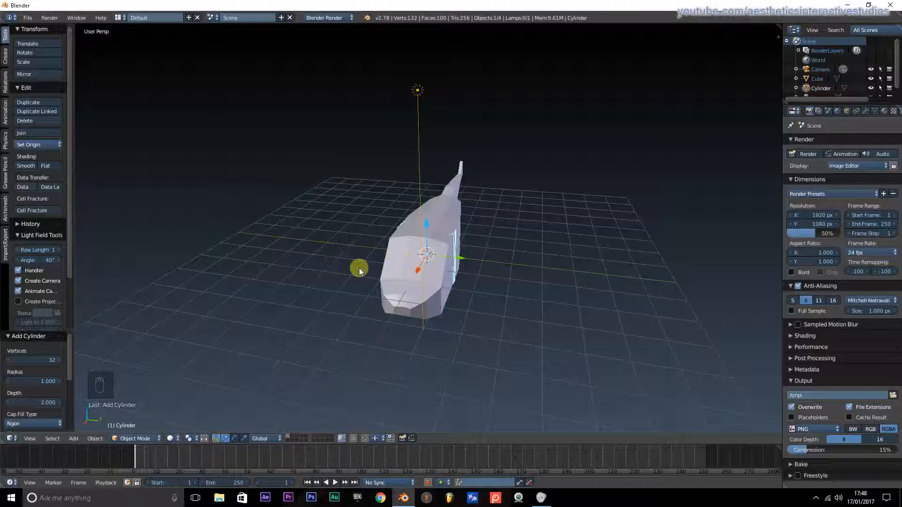
# Raise the cylinder along the Z axis by about 2.2 units in total so it sits above the helicopter's roof
pyautogui.moveTo(378, 245); pyautogui.dragTo(457, 227, button='middle')
pyautogui.scroll(3, 455, 227)
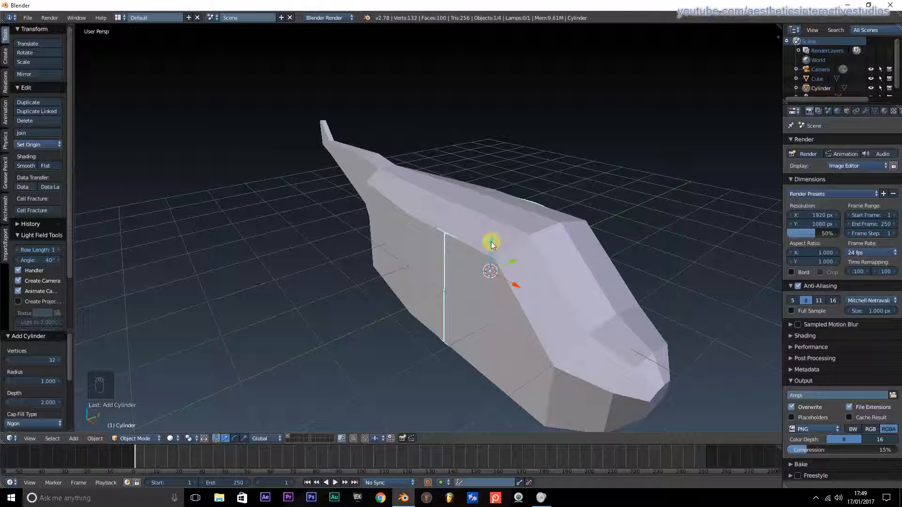
pyautogui.moveTo(492, 245); pyautogui.dragTo(484, 201)
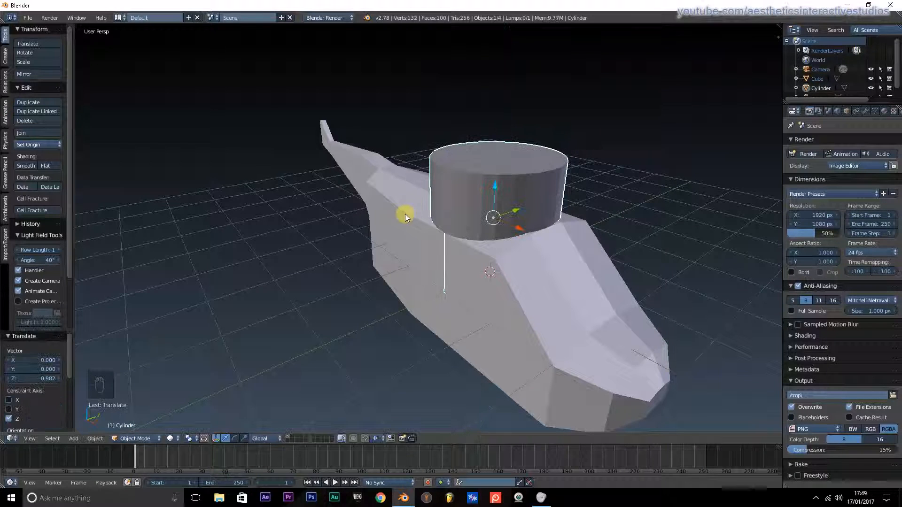
pyautogui.press('g')
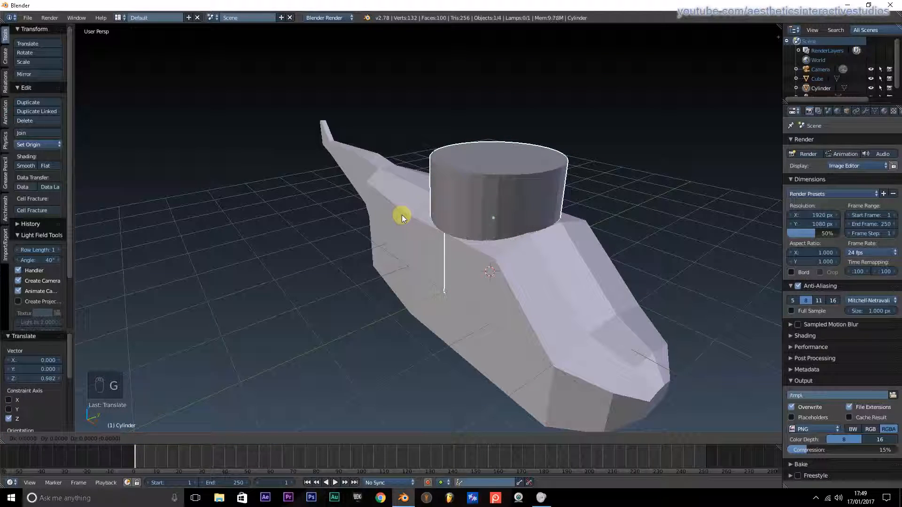
pyautogui.press('z')
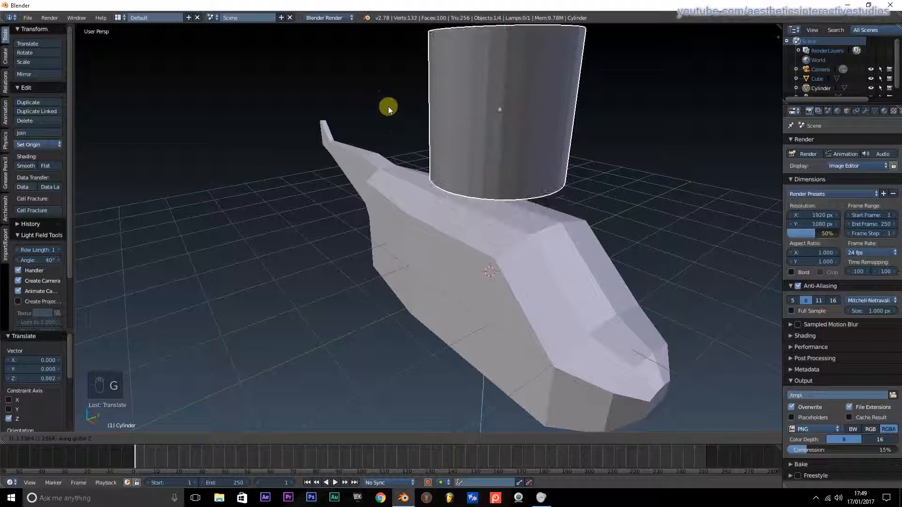
pyautogui.click(399, 140)
# Scale the cylinder down uniformly to about 0.207 of its size
pyautogui.moveTo(410, 140); pyautogui.dragTo(317, 167, button='middle')
pyautogui.scroll(4, 425, 144)
pyautogui.scroll(-4, 372, 126)
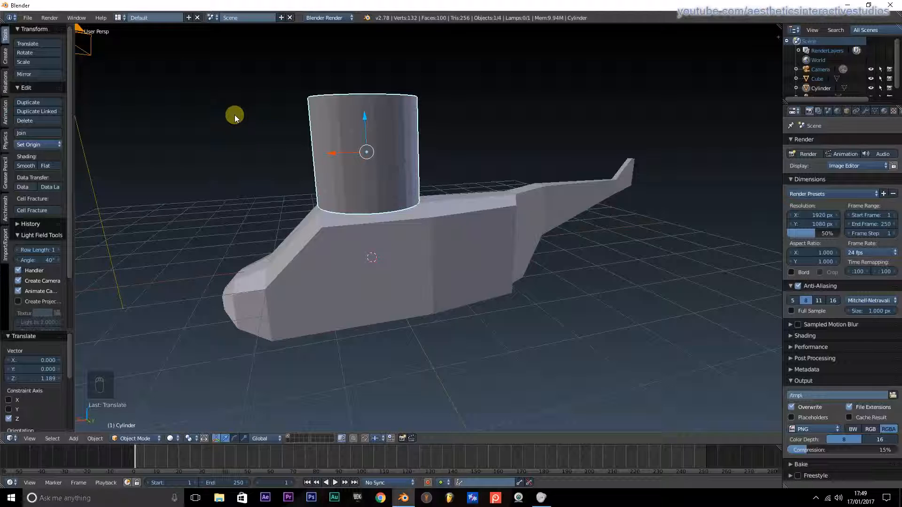
pyautogui.press('s')
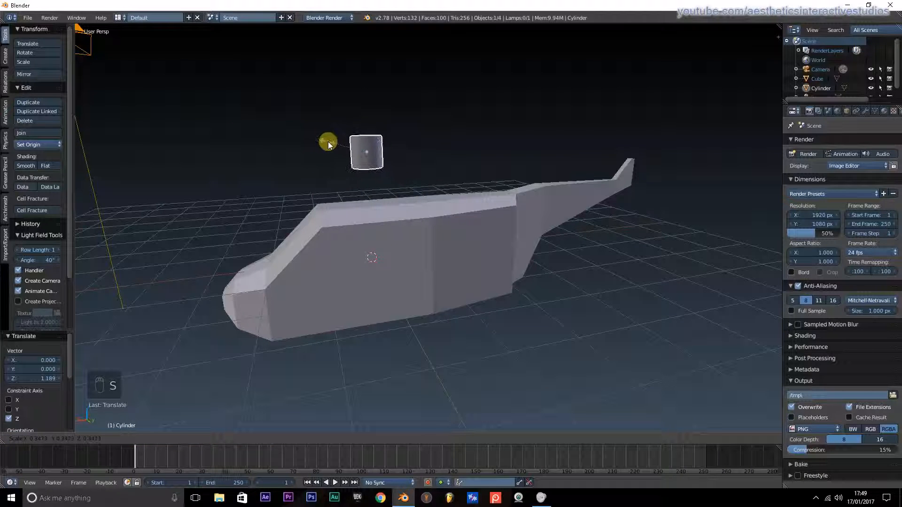
pyautogui.click(339, 145)
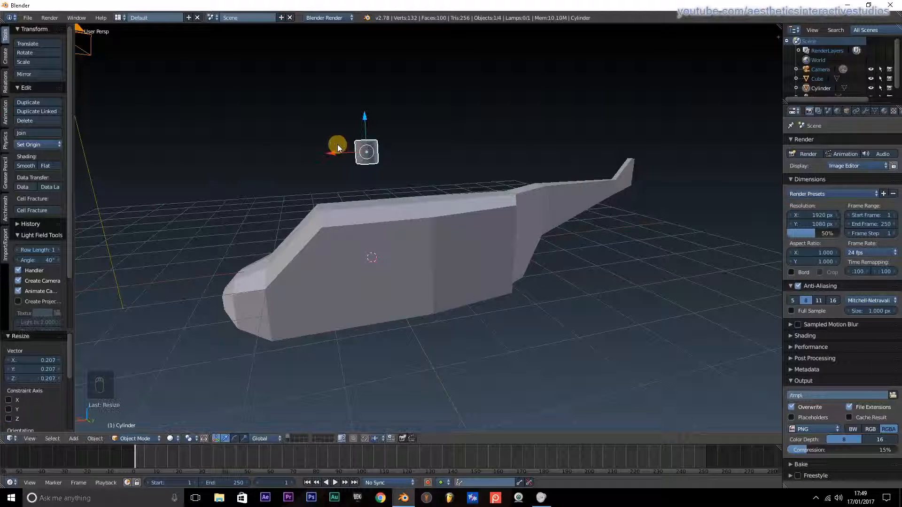
# Lower the small cylinder along the Z axis by about 0.82 units onto the front part of the helicopter's roof
pyautogui.moveTo(337, 144); pyautogui.dragTo(315, 152, button='middle')
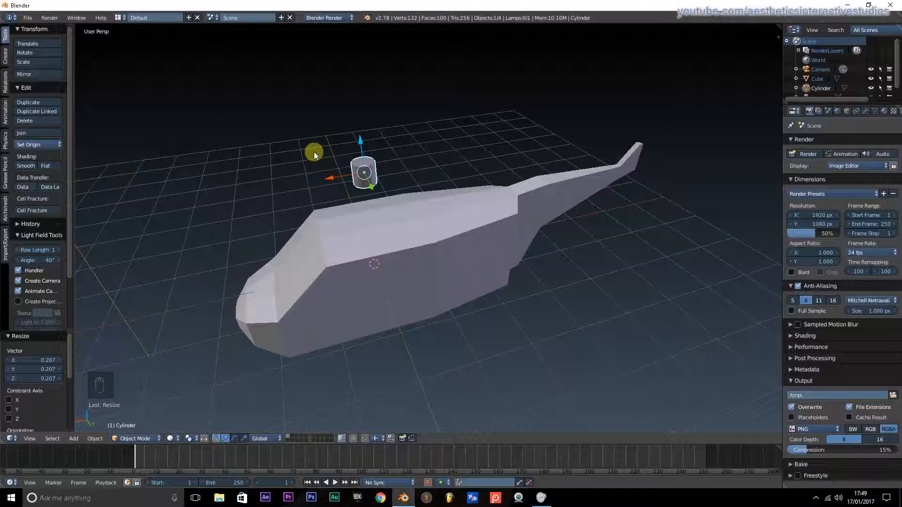
pyautogui.scroll(4, 347, 151)
pyautogui.moveTo(355, 150); pyautogui.dragTo(399, 183, button='middle')
pyautogui.scroll(-3, 536, 135)
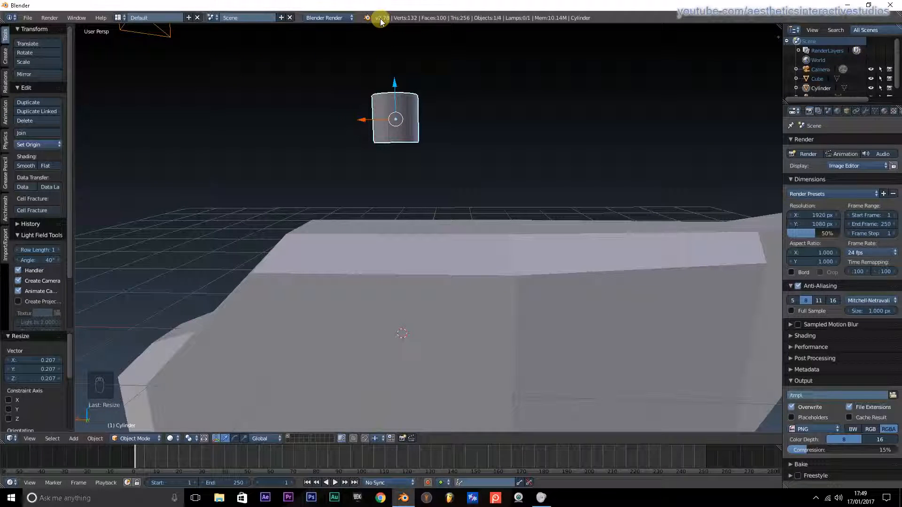
pyautogui.moveTo(395, 83); pyautogui.dragTo(394, 172)
pyautogui.moveTo(394, 172)
pyautogui.mouseDown(button='middle')
pyautogui.moveTo(379, 178)
pyautogui.moveTo(393, 182)
pyautogui.mouseUp(button='middle')
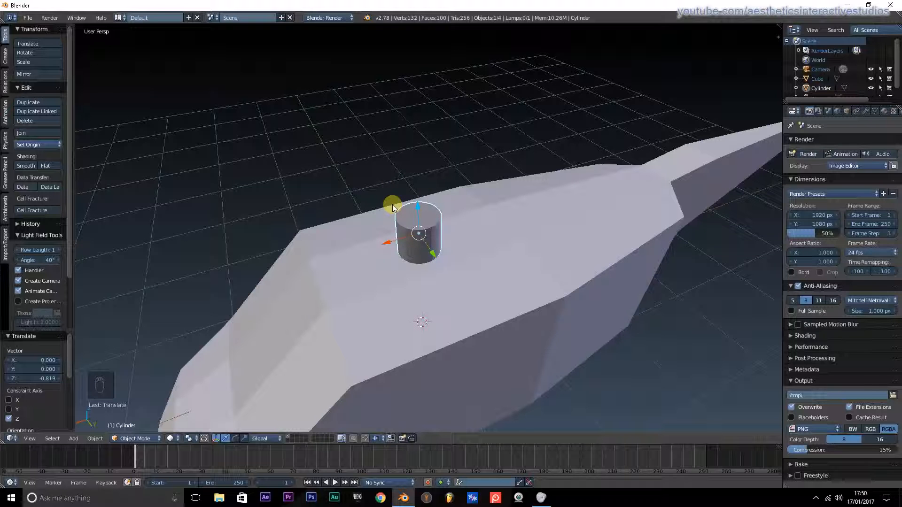
pyautogui.scroll(-4, 393, 204)
pyautogui.moveTo(388, 209); pyautogui.dragTo(353, 195, button='middle')
pyautogui.scroll(3, 402, 215)
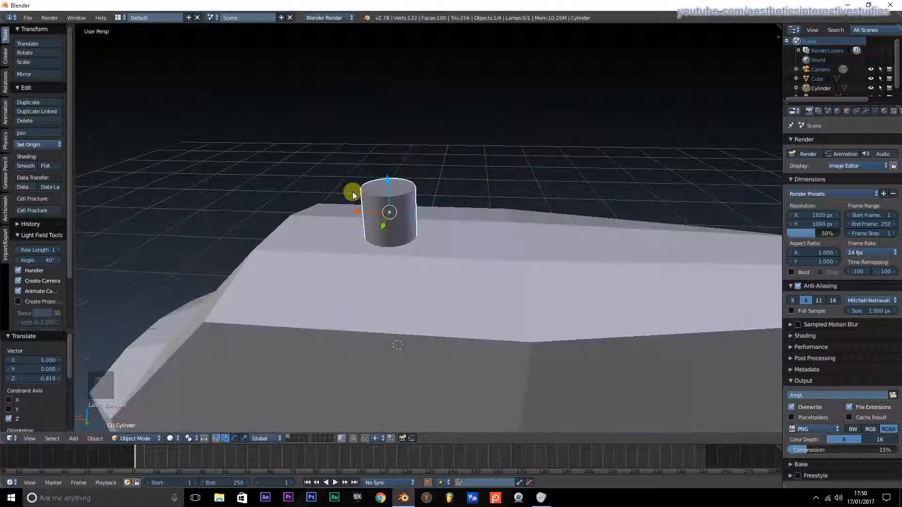
pyautogui.scroll(-3, 356, 193)
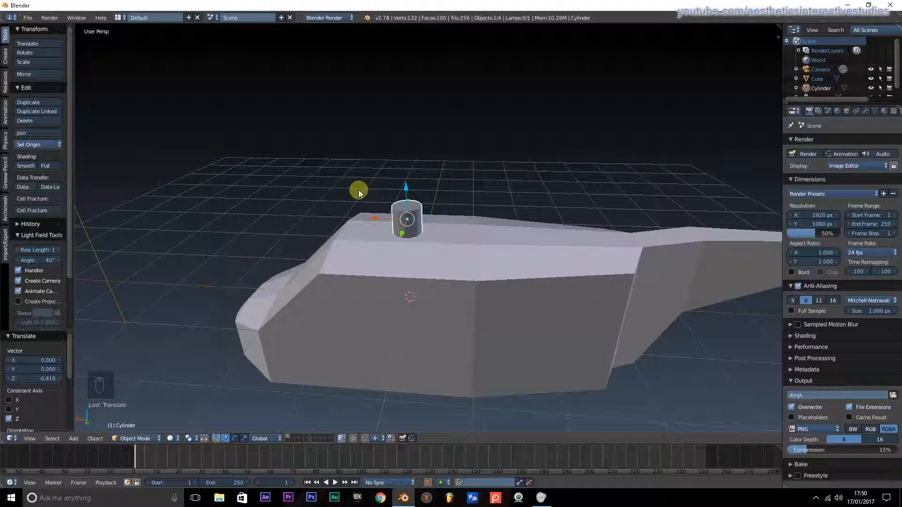
# Switch the roof cylinder to Edit Mode and try to set its origin to the 3D cursor
pyautogui.press('Tab')
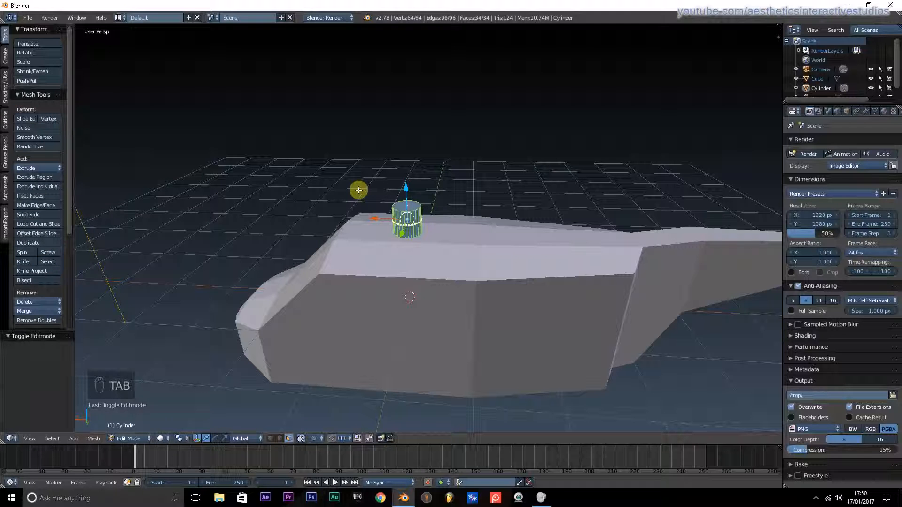
pyautogui.scroll(5, 383, 190)
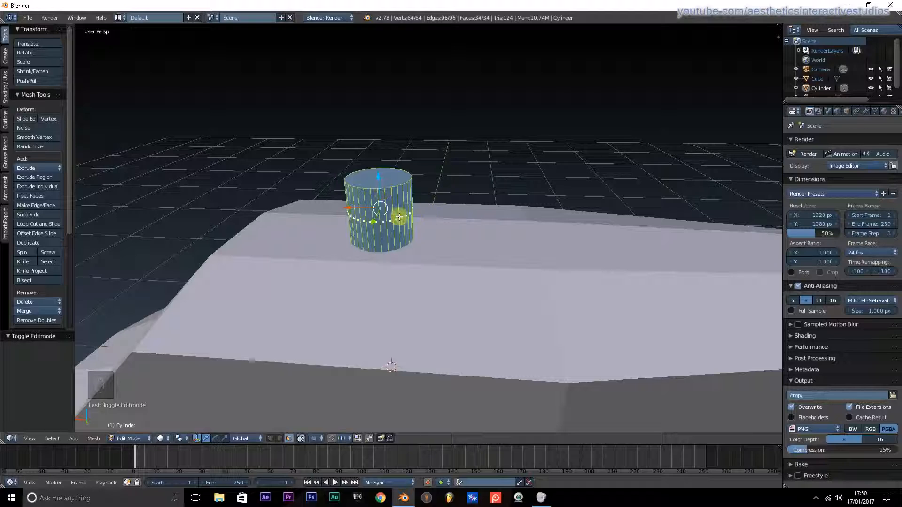
pyautogui.moveTo(401, 216); pyautogui.dragTo(391, 282, button='middle')
pyautogui.scroll(-5, 509, 203)
pyautogui.scroll(3, 390, 283)
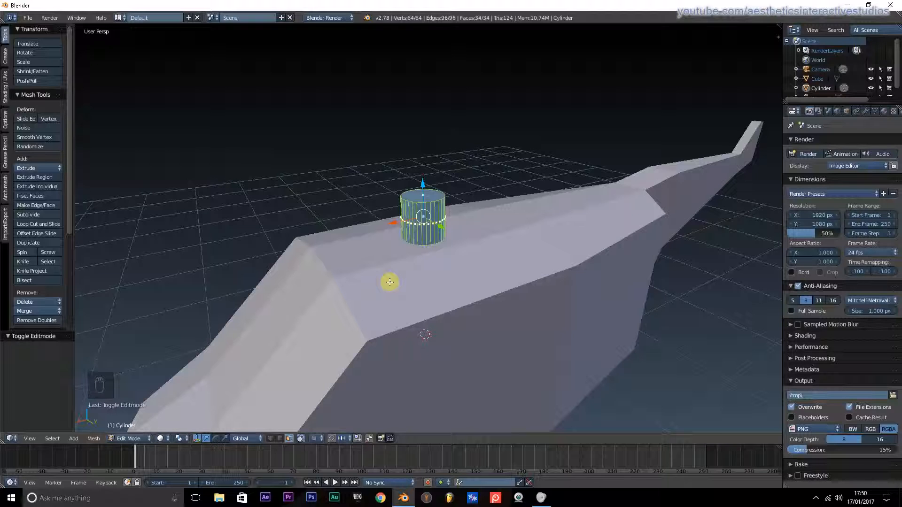
pyautogui.hotkey('ctrl', 'alt', 'shift', 'c')
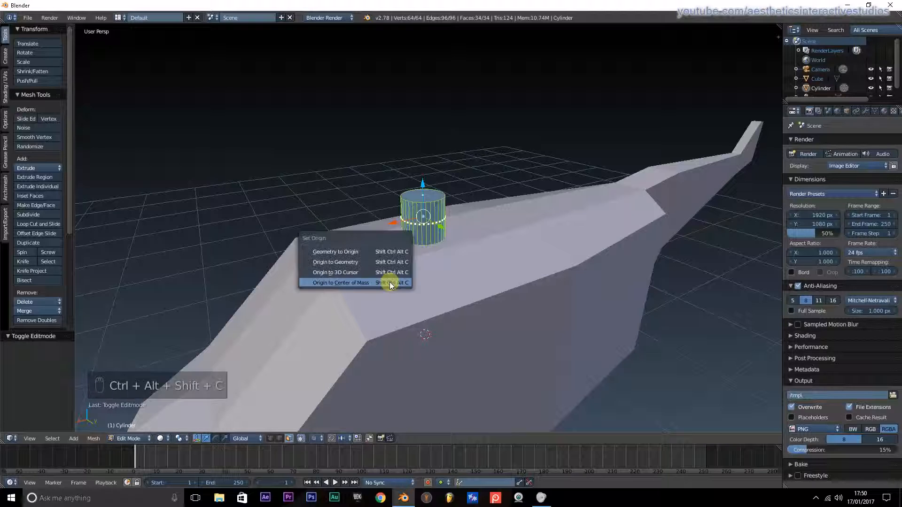
pyautogui.click(360, 276)
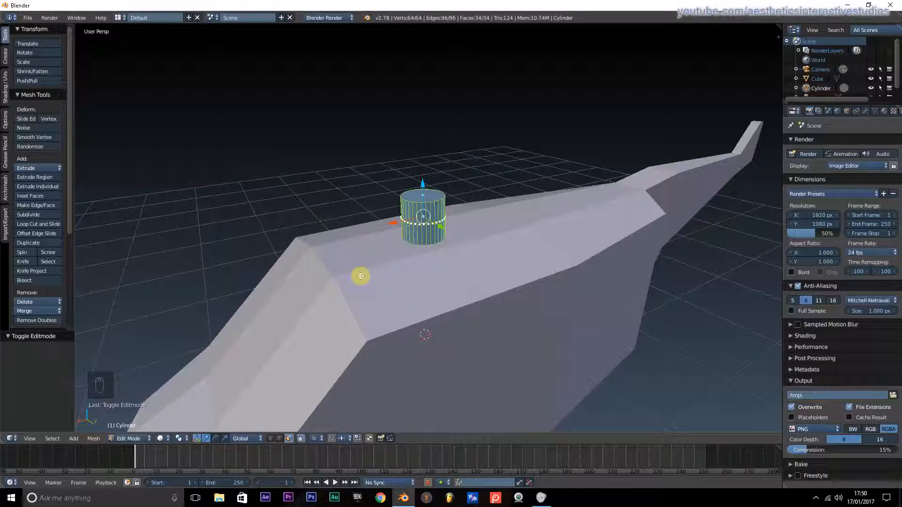
# Snap the 3D cursor to the selected cylinder geometry using Snap Cursor to Selected
pyautogui.press('space')
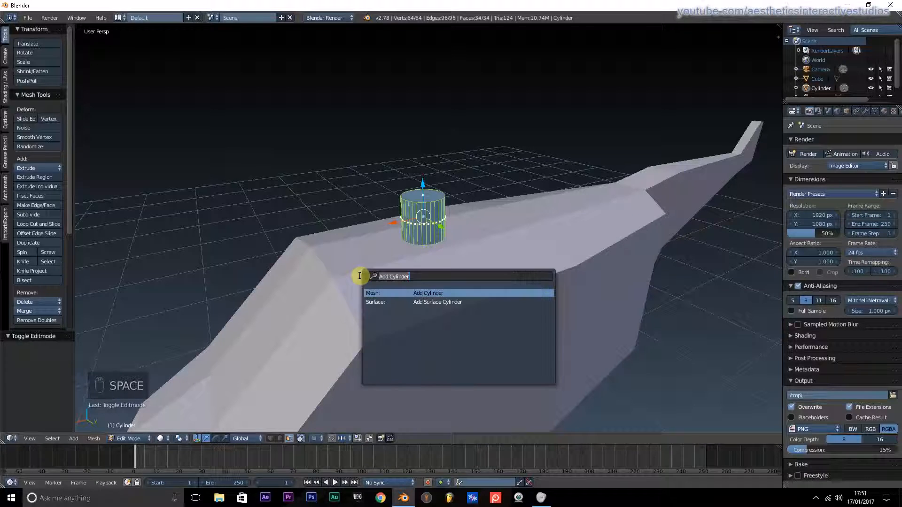
pyautogui.write('sna')
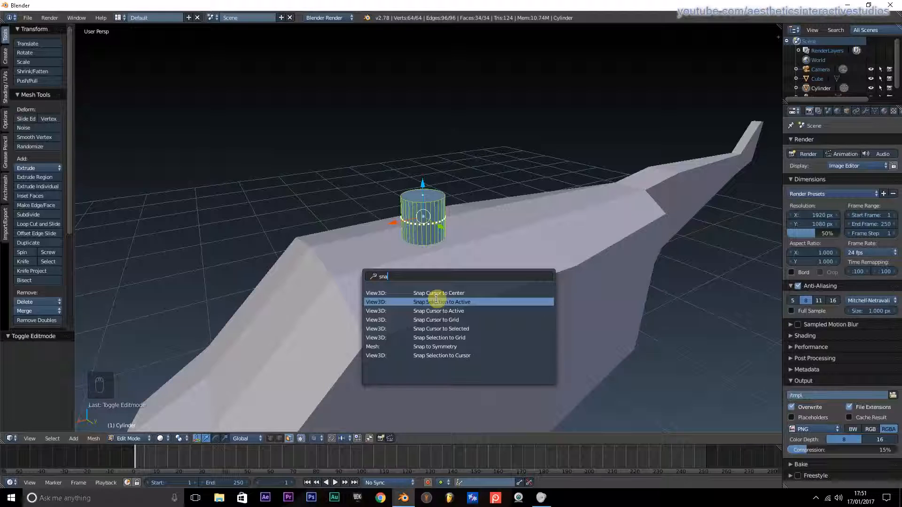
pyautogui.click(423, 328)
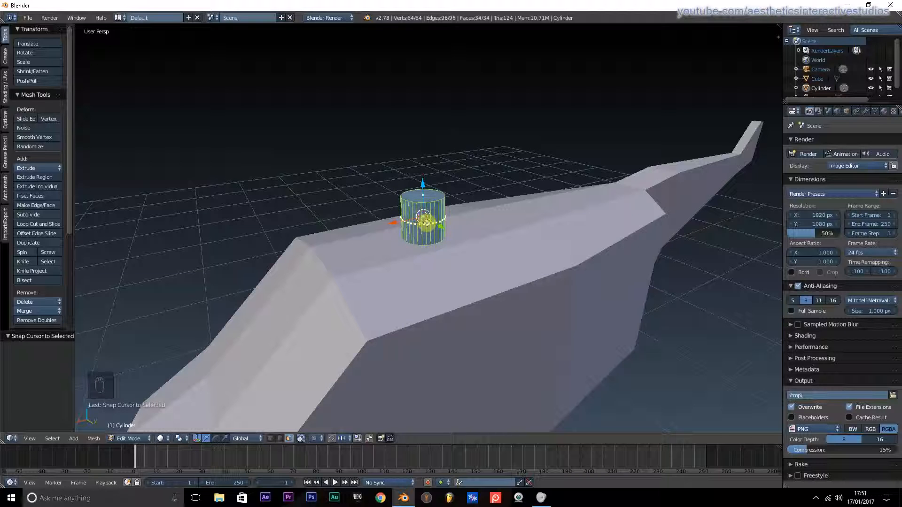
pyautogui.moveTo(469, 213); pyautogui.dragTo(394, 206, button='middle')
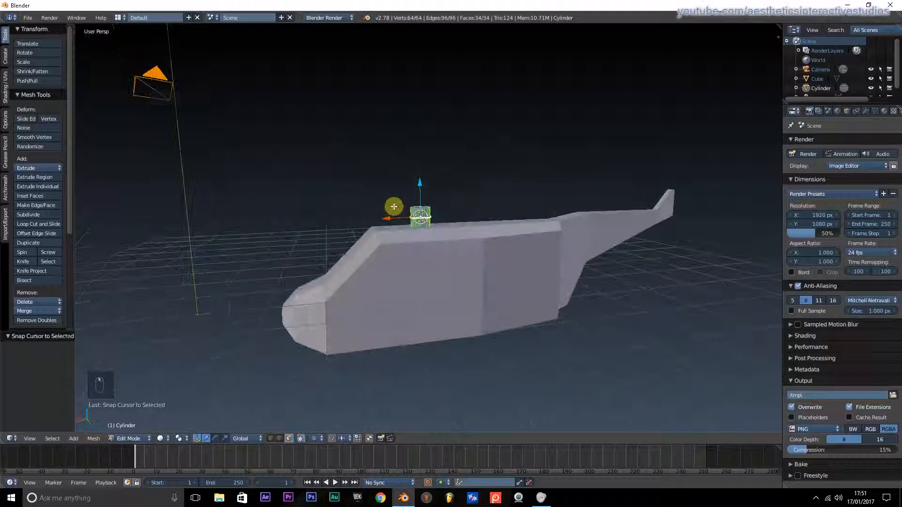
pyautogui.scroll(6, 413, 213)
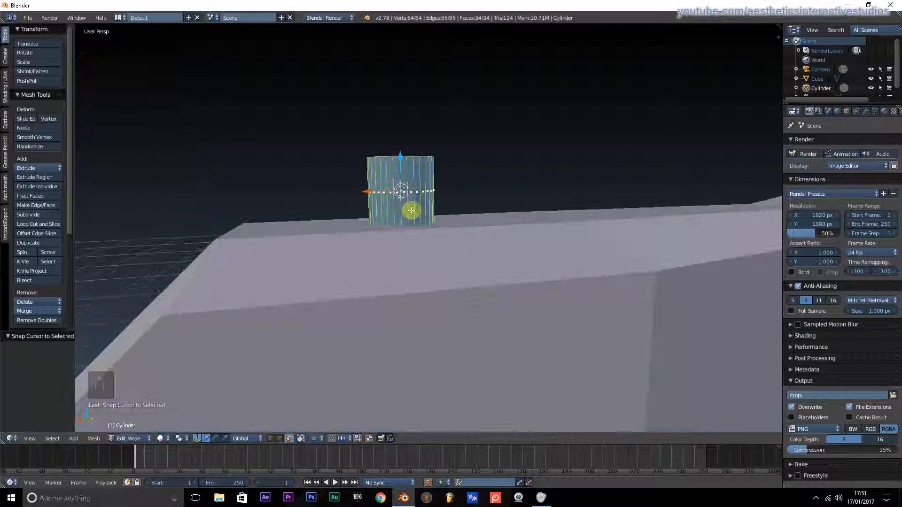
# Add a cube to the roof cylinder's mesh at the 3D cursor
pyautogui.scroll(-5, 404, 207)
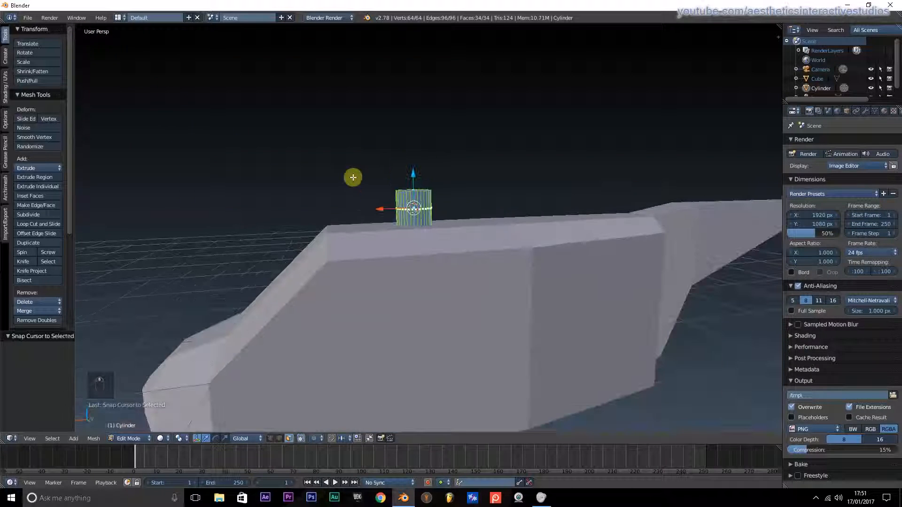
pyautogui.click(71, 439)
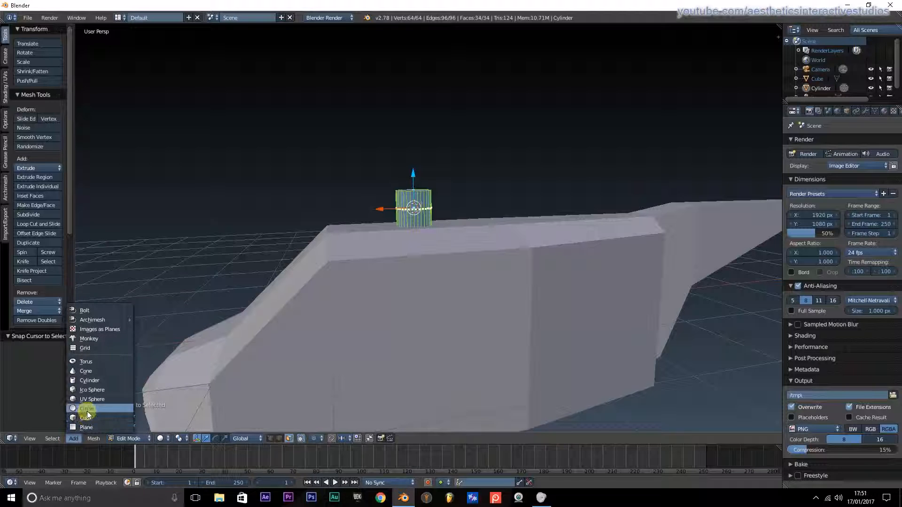
pyautogui.click(6, 56)
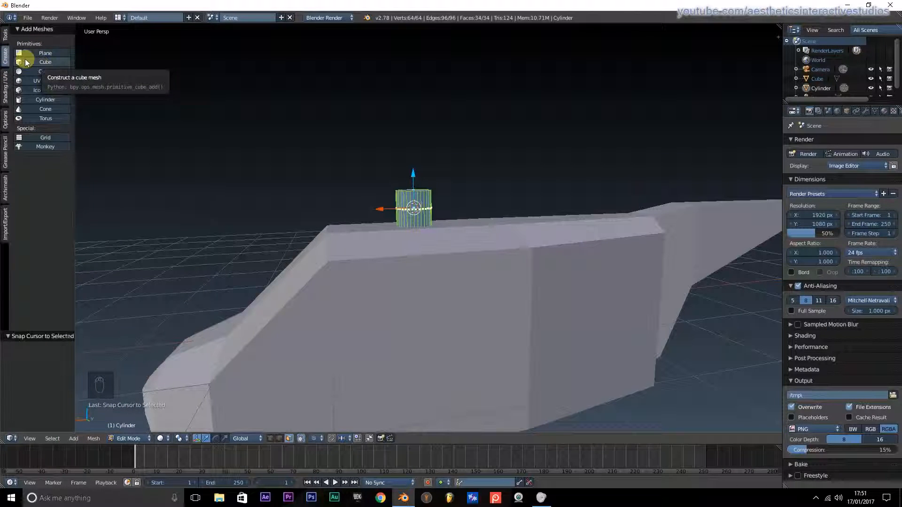
pyautogui.click(34, 62)
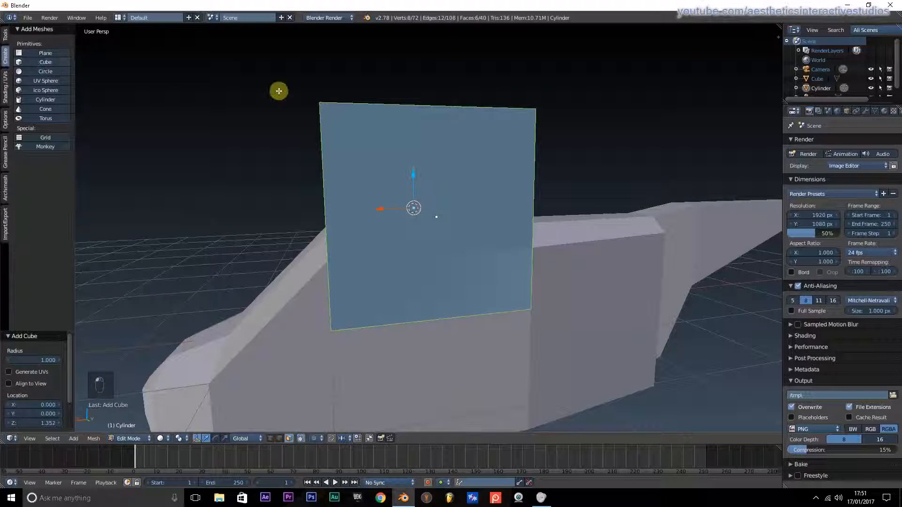
# Scale the new cube down uniformly to about 0.172 of its size, around the roof cylinder
pyautogui.moveTo(278, 89); pyautogui.dragTo(327, 119, button='middle')
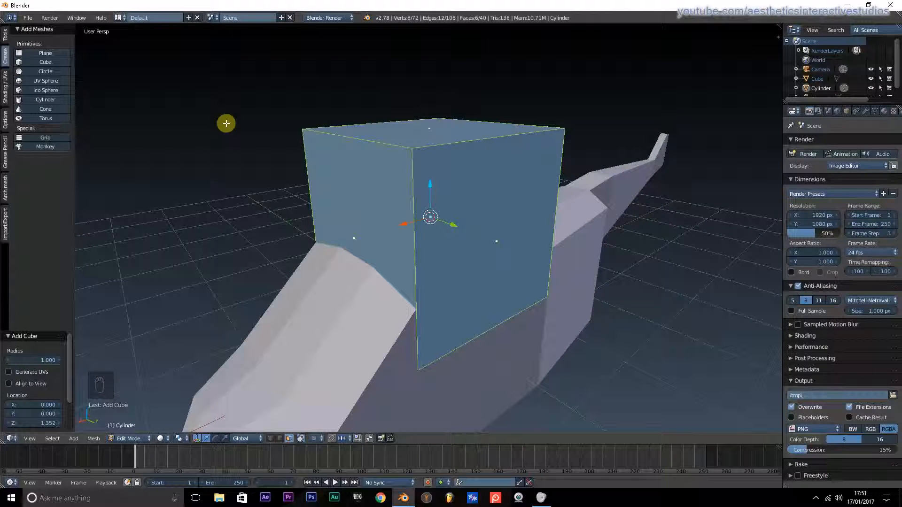
pyautogui.press('s')
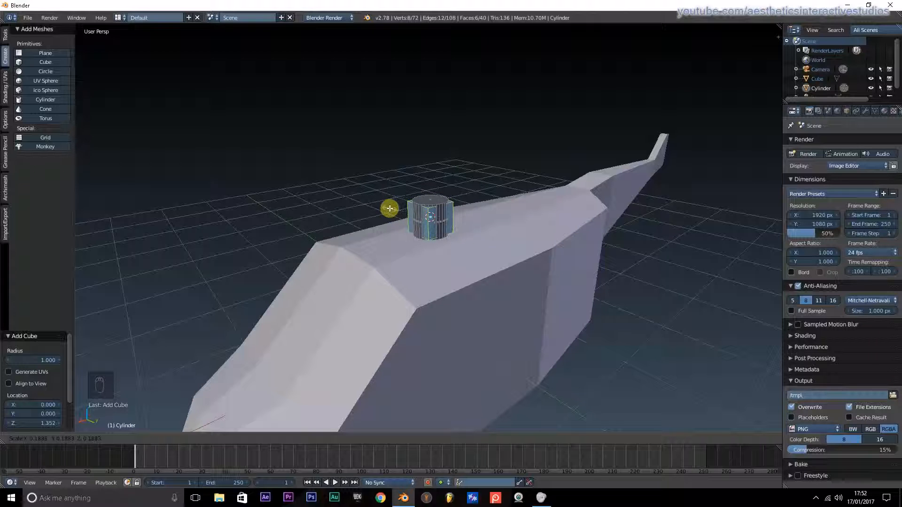
pyautogui.click(393, 211)
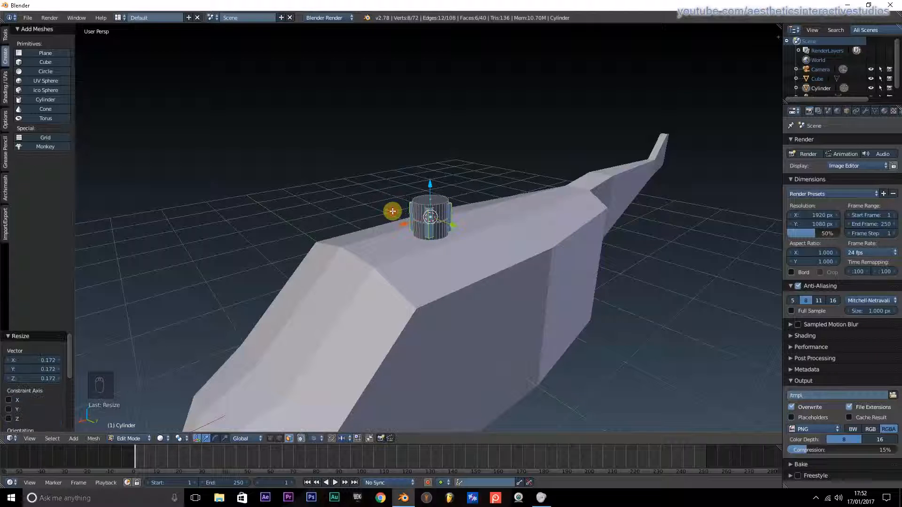
# Stretch the small cube along the Y axis by a factor of about 28.15 into a long rotor blade bar
pyautogui.scroll(4, 375, 195)
pyautogui.moveTo(347, 168); pyautogui.dragTo(298, 193, button='middle')
pyautogui.scroll(-6, 417, 184)
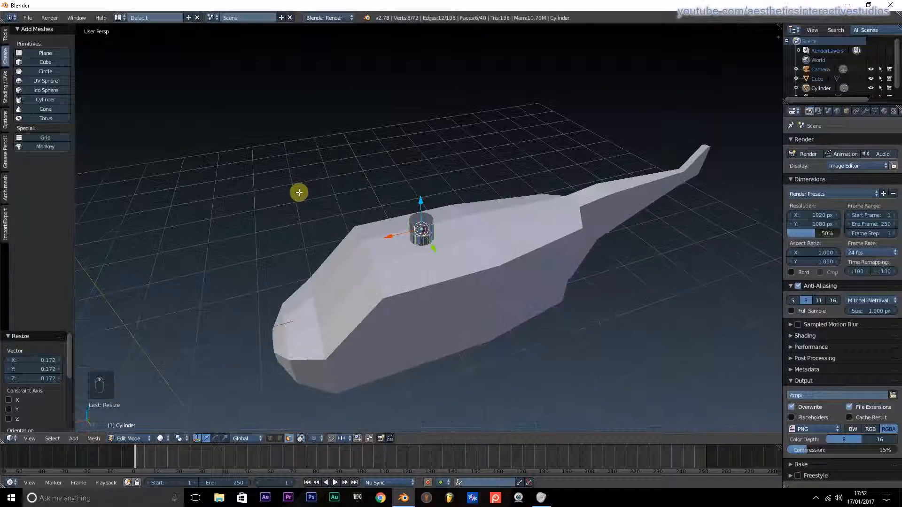
pyautogui.scroll(4, 354, 233)
pyautogui.scroll(3, 337, 209)
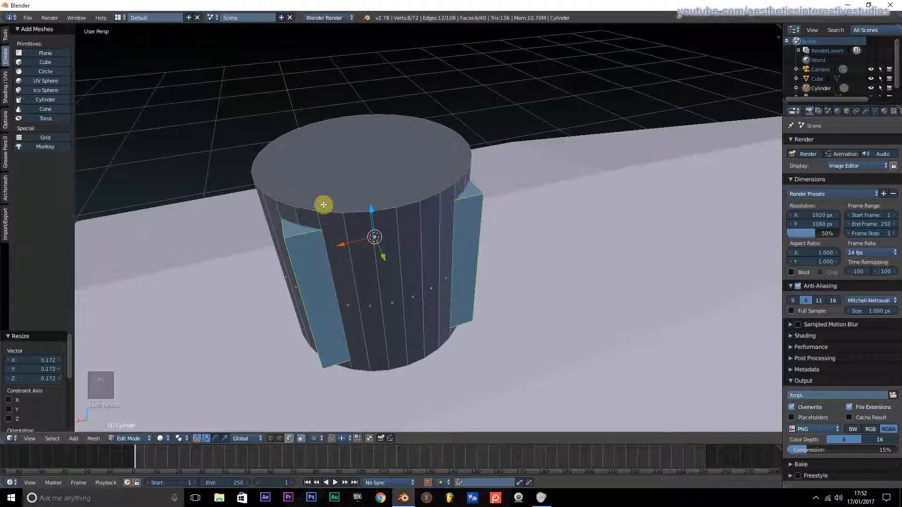
pyautogui.scroll(-5, 317, 198)
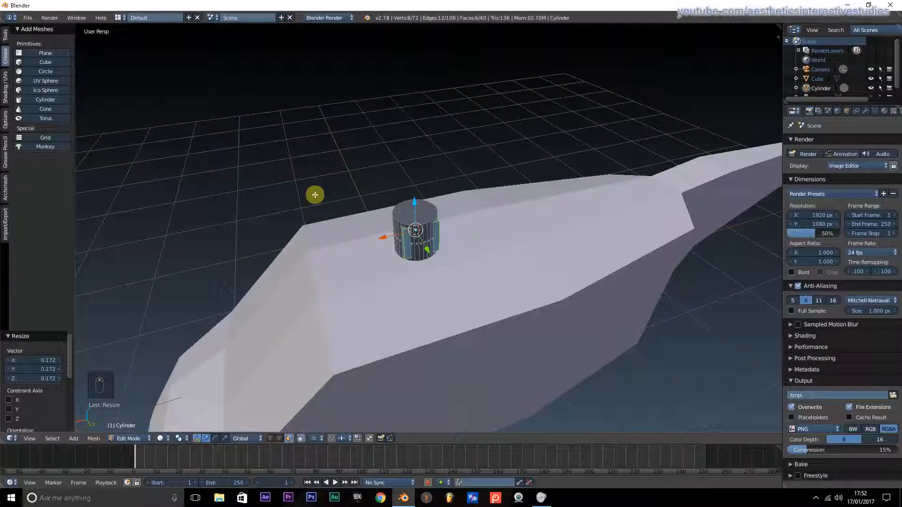
pyautogui.press('s')
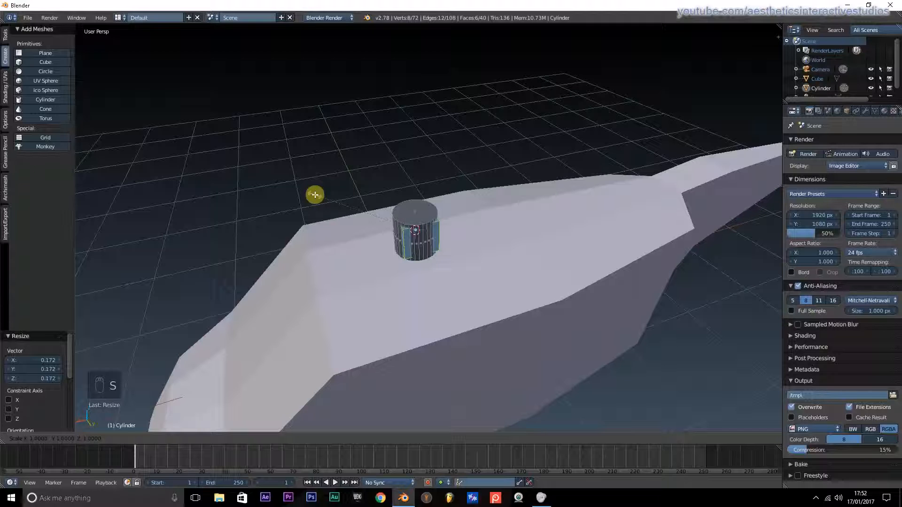
pyautogui.press('y')
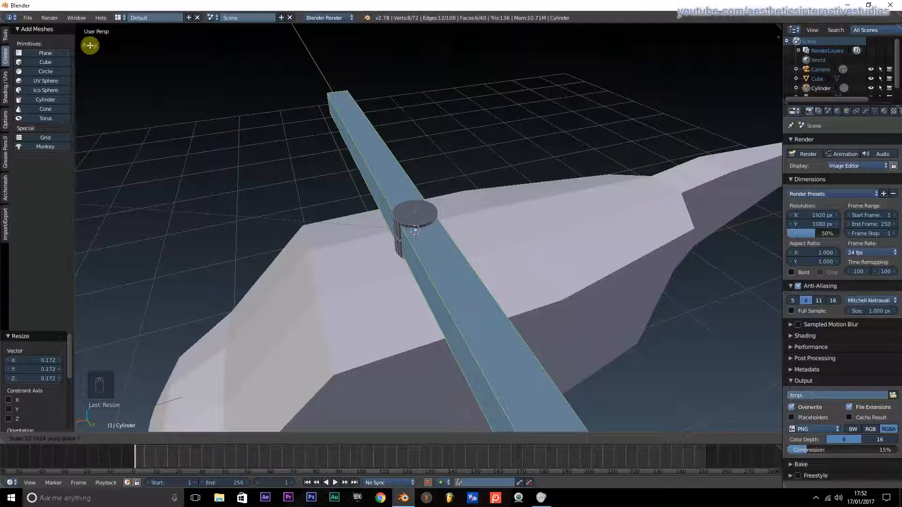
pyautogui.click(237, 50)
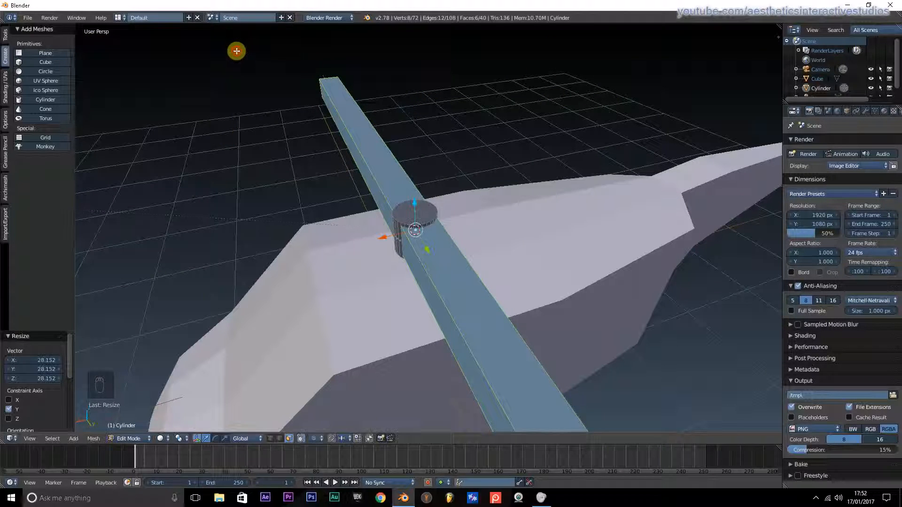
# Shorten the rotor blade bar along the Y axis to about 0.629 of its length
pyautogui.moveTo(236, 51); pyautogui.dragTo(401, 129, button='middle')
pyautogui.press('s')
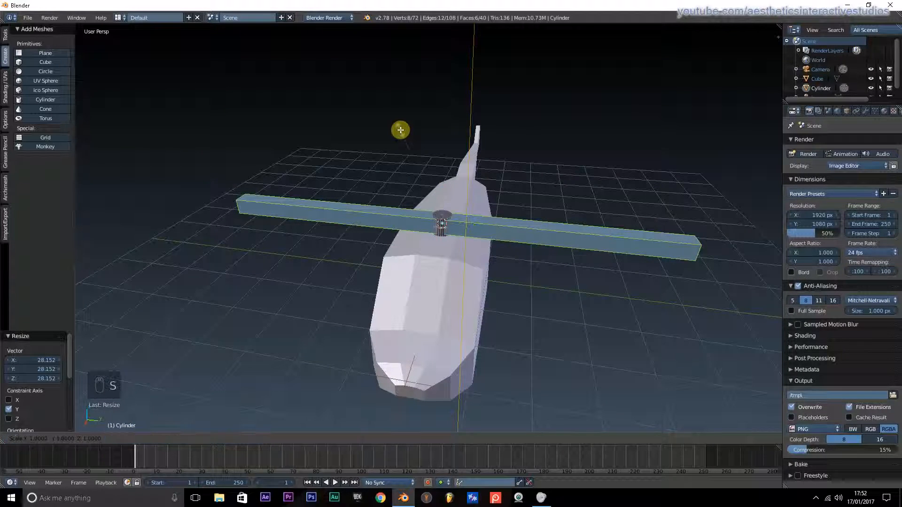
pyautogui.press('y')
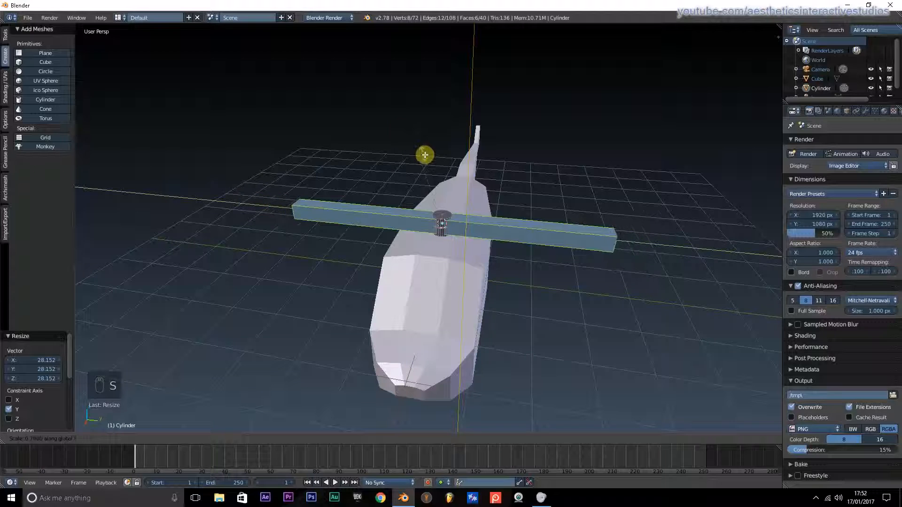
pyautogui.click(427, 159)
# Flatten the rotor blade along the Z axis to about 0.119 of its thickness
pyautogui.moveTo(426, 160); pyautogui.dragTo(399, 192, button='middle')
pyautogui.scroll(3, 423, 197)
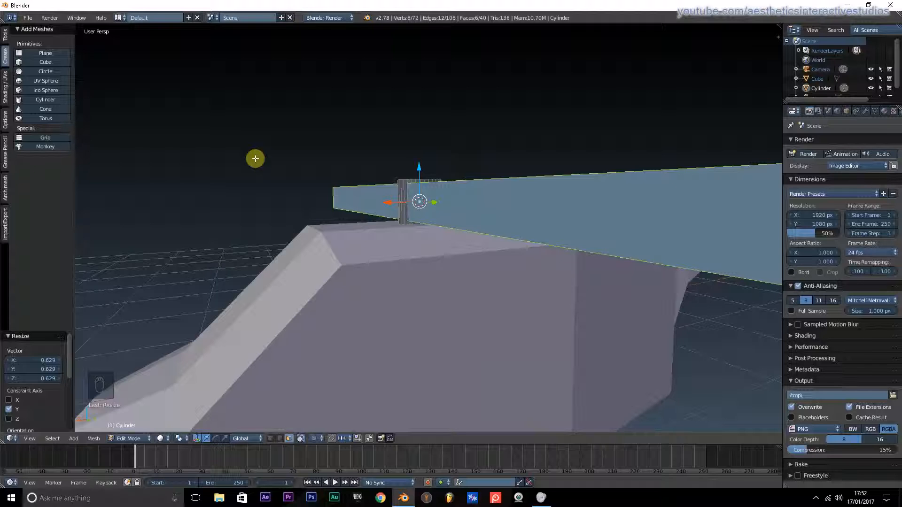
pyautogui.press('s')
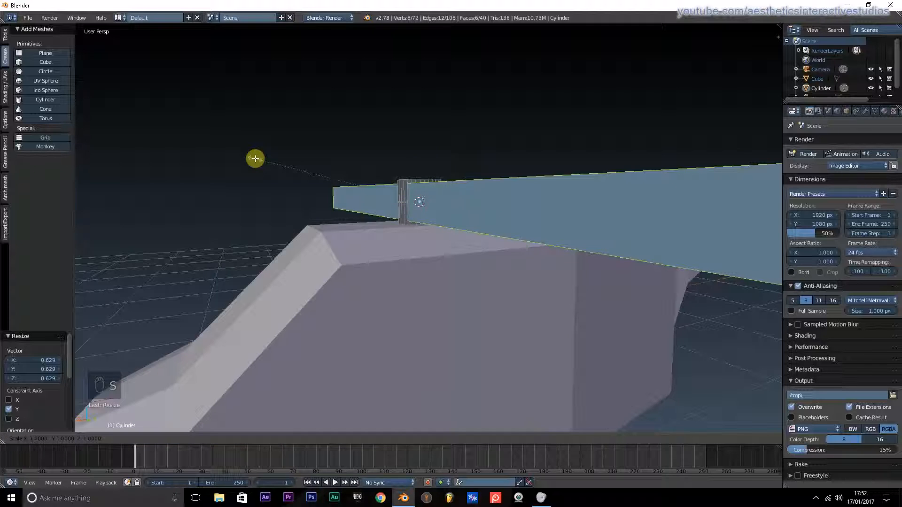
pyautogui.press('z')
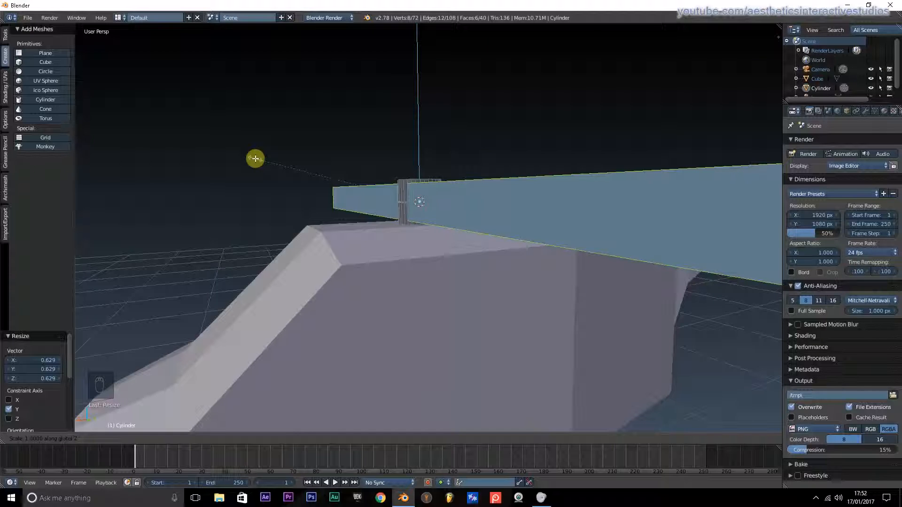
pyautogui.click(404, 189)
# Raise the flattened blade along the Z axis by about 0.151 units, near the top of the roof cylinder
pyautogui.moveTo(403, 188); pyautogui.dragTo(461, 176, button='middle')
pyautogui.press('g')
pyautogui.press('z')
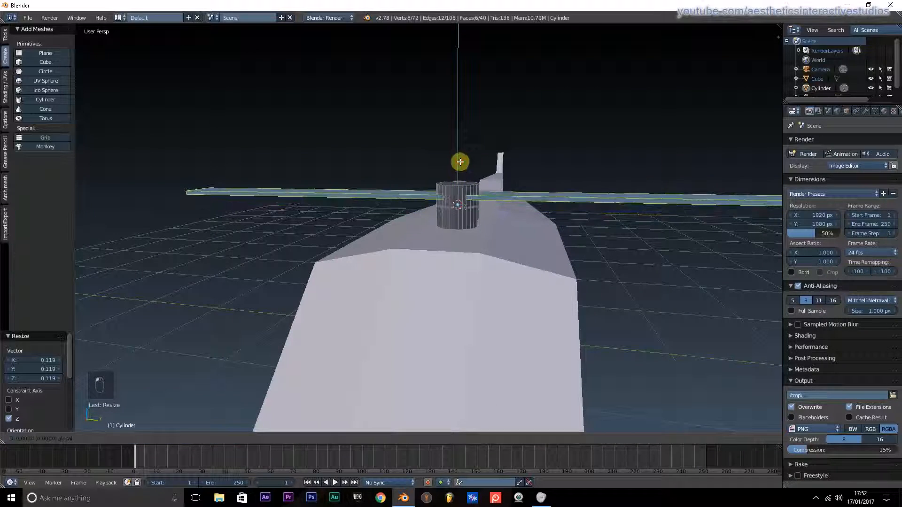
pyautogui.click(462, 156)
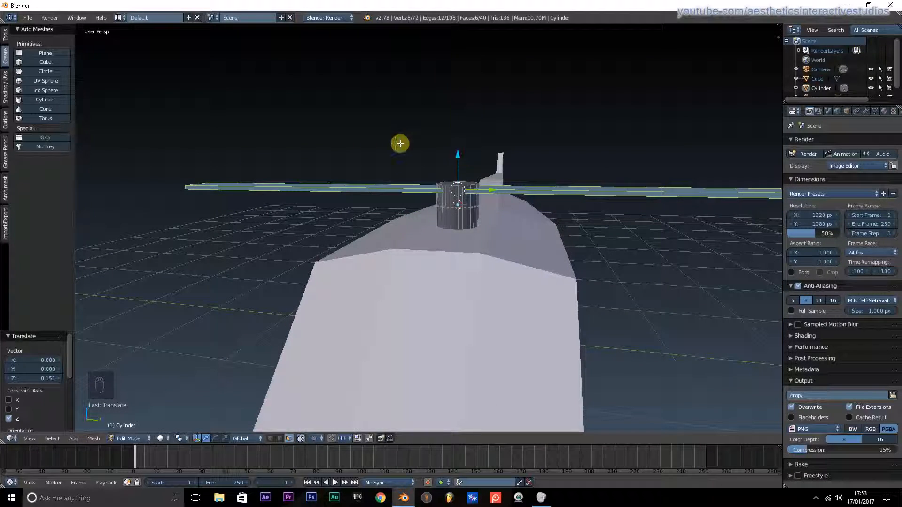
pyautogui.moveTo(400, 143); pyautogui.dragTo(413, 176, button='middle')
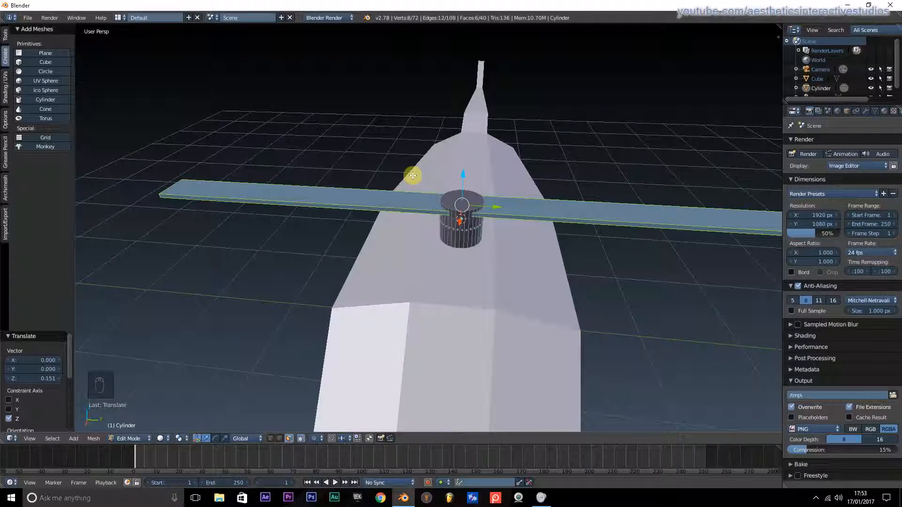
pyautogui.hotkey('shift', 'd')
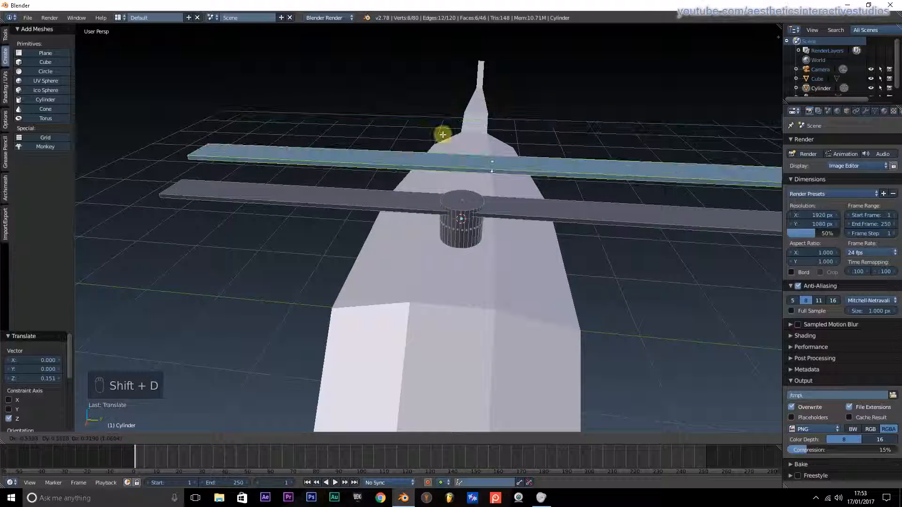
pyautogui.click(413, 95)
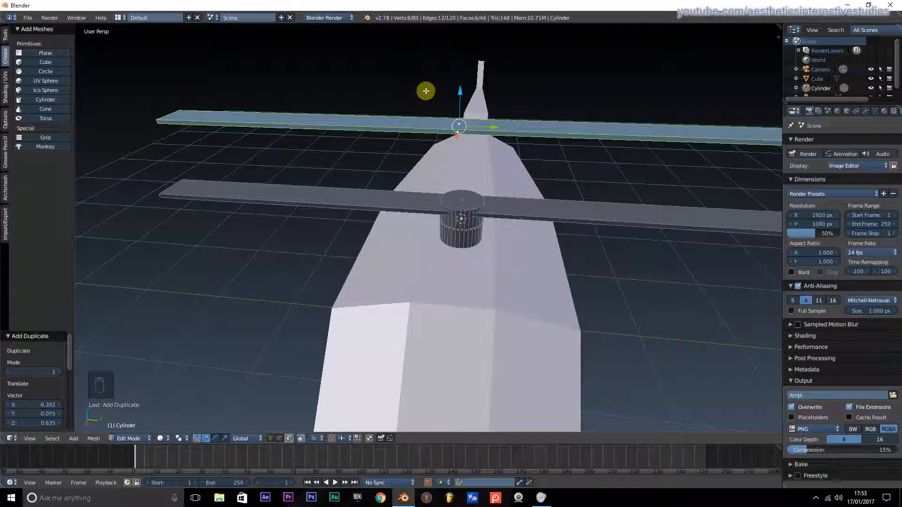
pyautogui.moveTo(425, 90); pyautogui.dragTo(356, 103, button='middle')
pyautogui.hotkey('ctrl', 'z')
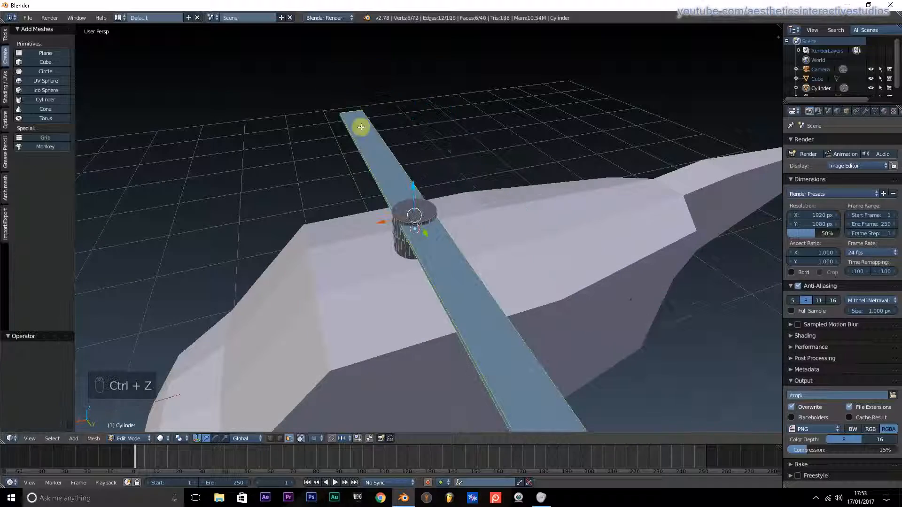
pyautogui.press('g')
pyautogui.rightClick(381, 120)
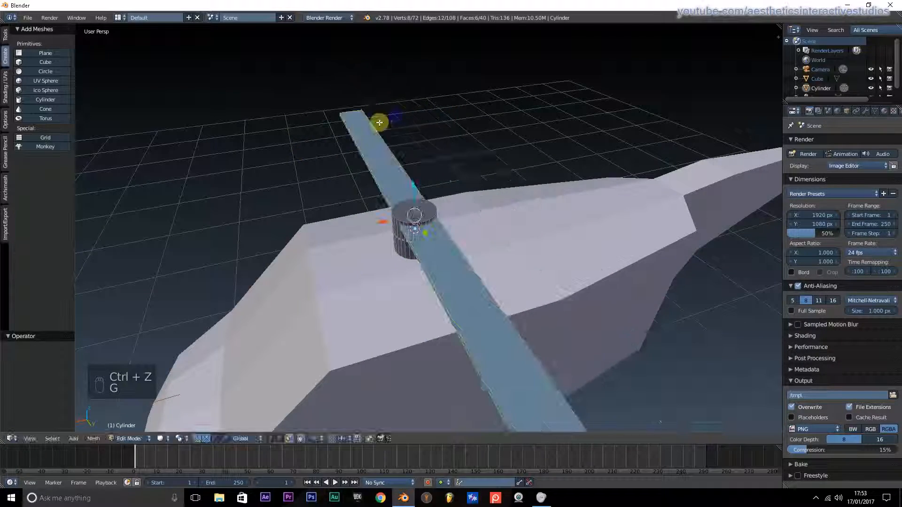
# Duplicate the rotor blade in place, without offsetting the copy
pyautogui.moveTo(379, 121); pyautogui.dragTo(397, 187, button='middle')
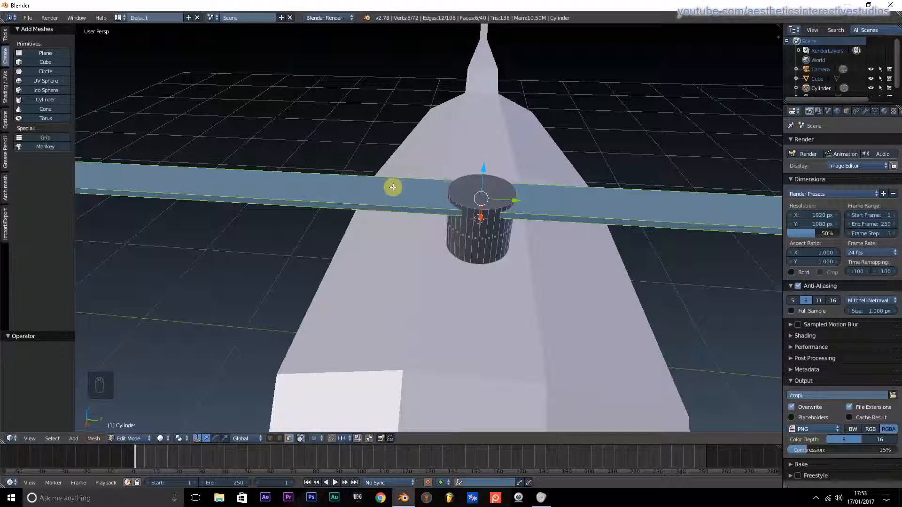
pyautogui.scroll(-4, 393, 187)
pyautogui.moveTo(409, 211)
pyautogui.mouseDown(button='middle')
pyautogui.moveTo(343, 195)
pyautogui.moveTo(232, 196)
pyautogui.moveTo(500, 212)
pyautogui.moveTo(368, 196)
pyautogui.moveTo(407, 217)
pyautogui.mouseUp(button='middle')
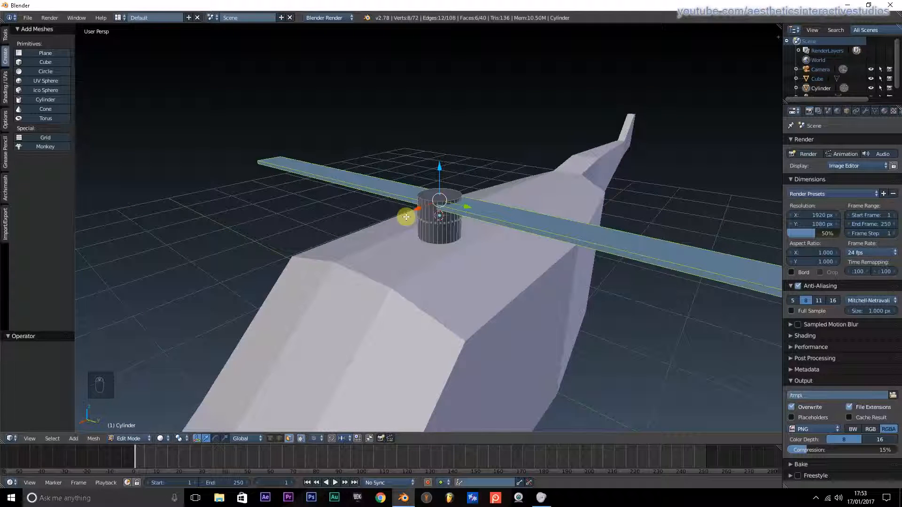
pyautogui.hotkey('shift', 'd')
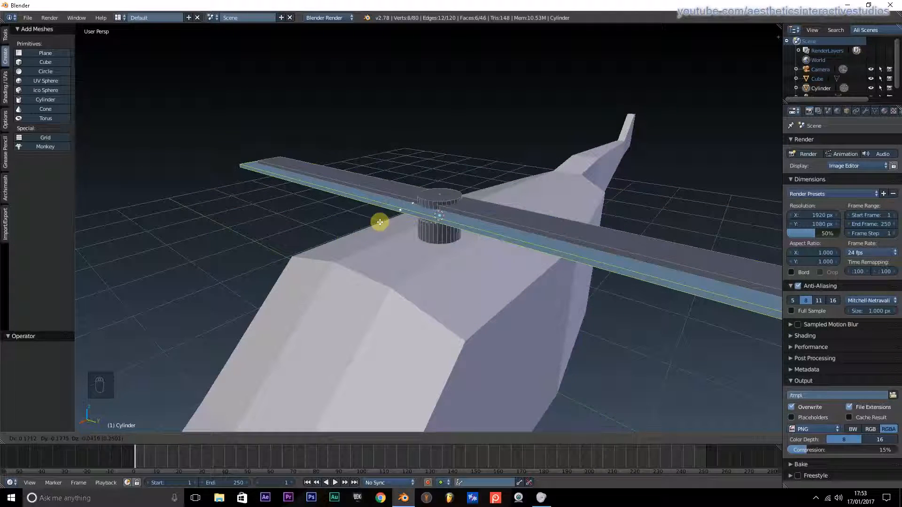
pyautogui.rightClick(179, 197)
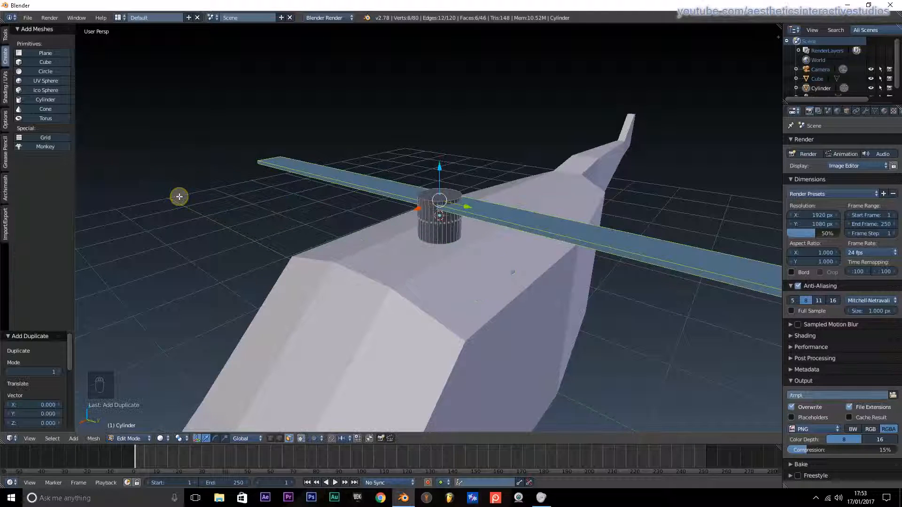
# Lower the duplicated blade along the Z axis by about 0.07 units, just beneath the original blade
pyautogui.moveTo(393, 99); pyautogui.dragTo(363, 104, button='middle')
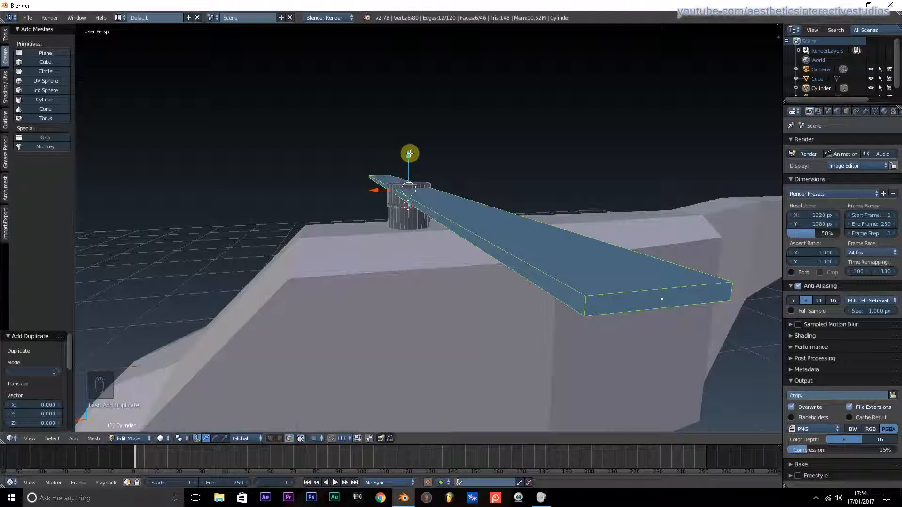
pyautogui.moveTo(409, 154); pyautogui.dragTo(408, 157)
pyautogui.moveTo(409, 157); pyautogui.dragTo(427, 161, button='middle')
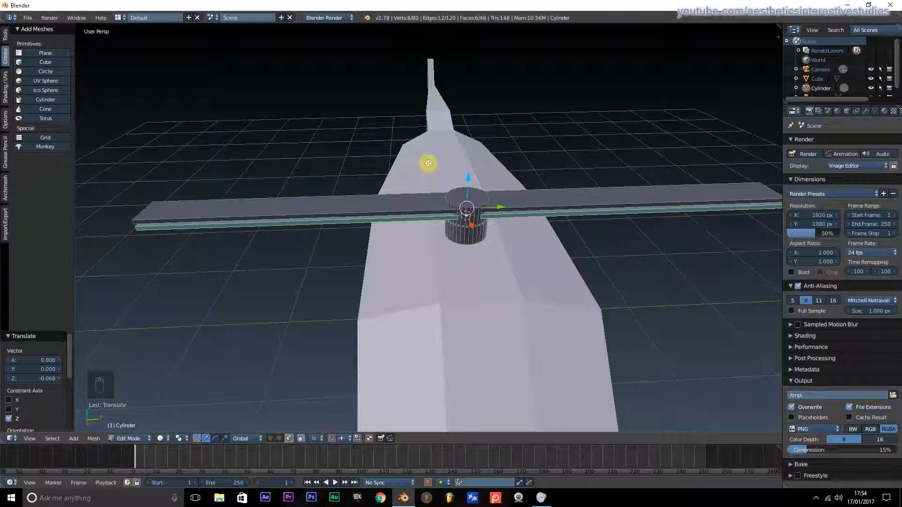
# Rotate the duplicated blade 90° around the Z axis to form a cross and return to Object Mode
pyautogui.press('r')
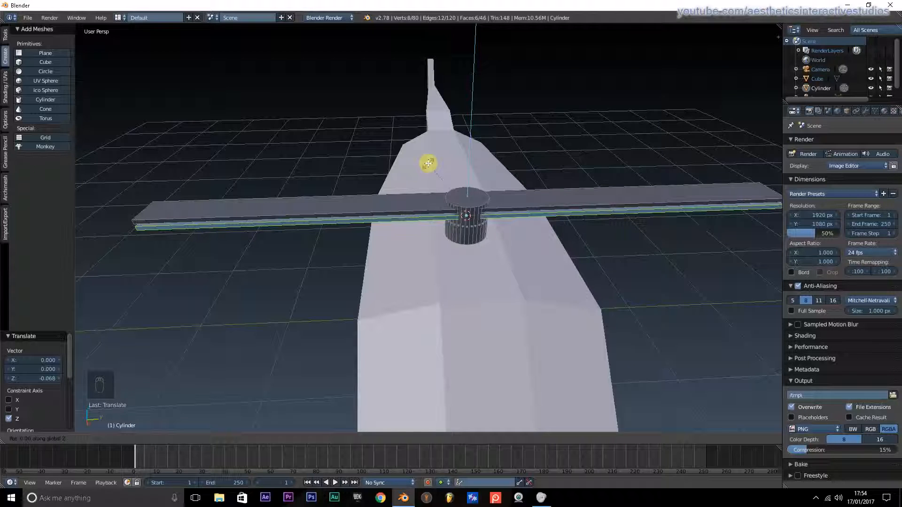
pyautogui.write('30')
pyautogui.write('0')
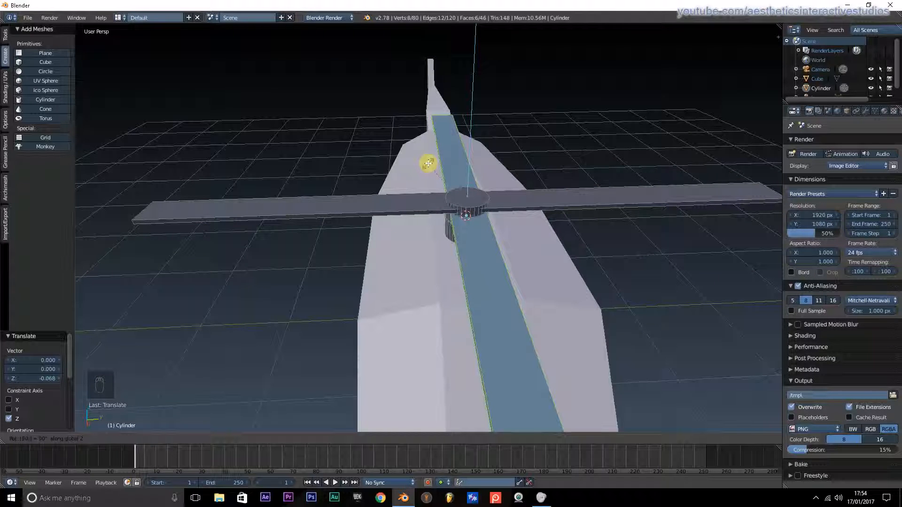
pyautogui.press('Return')
pyautogui.moveTo(427, 161); pyautogui.dragTo(383, 177, button='middle')
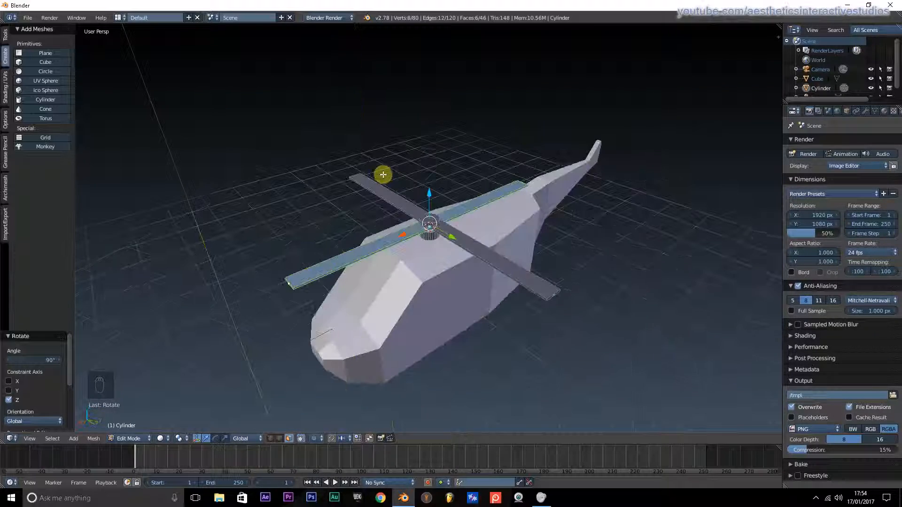
pyautogui.press('Tab')
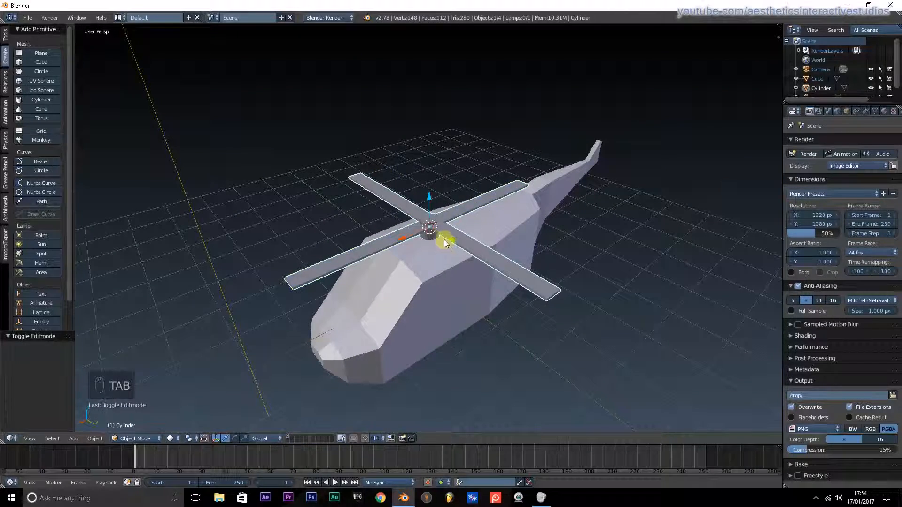
# Reset the 3D cursor to the centre of the scene
pyautogui.moveTo(444, 242); pyautogui.dragTo(417, 206, button='middle')
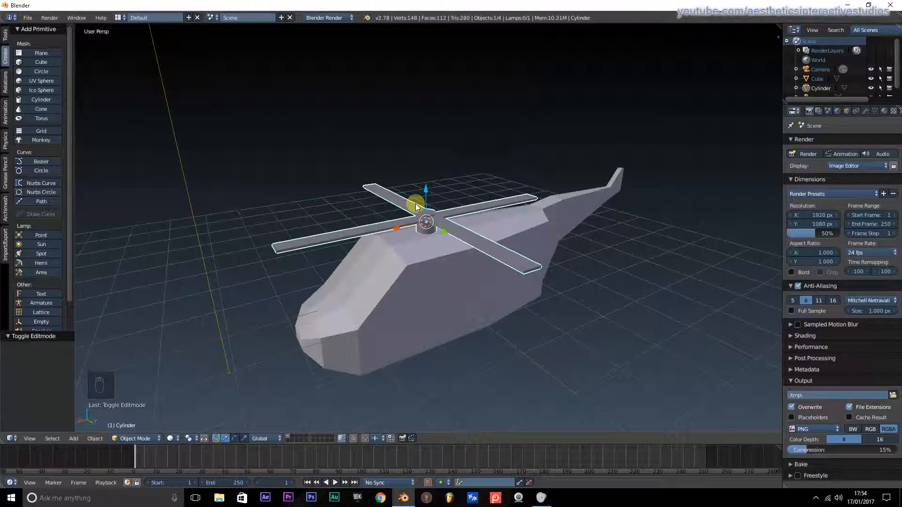
pyautogui.hotkey('shift', 'c')
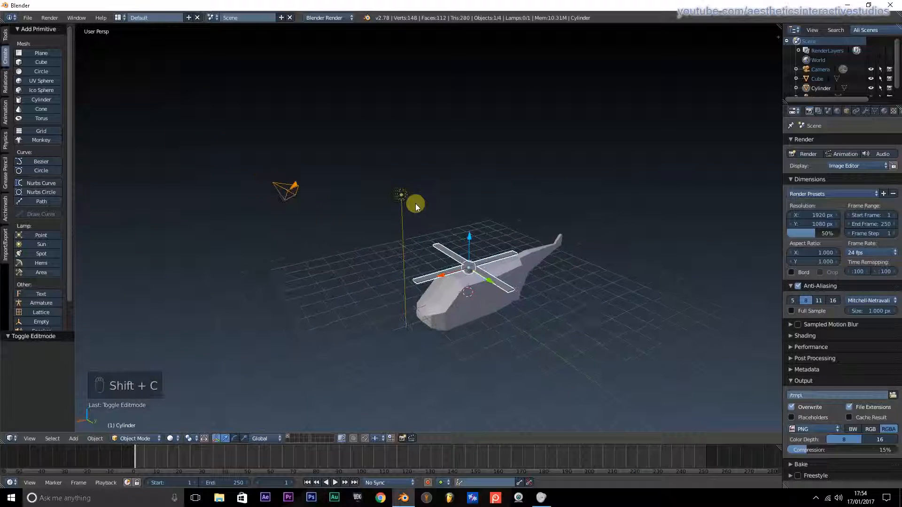
pyautogui.moveTo(476, 284); pyautogui.dragTo(479, 233, button='middle')
# Test-move the helicopter body alone along the X axis by about 0.169 units, and undo the move
pyautogui.rightClick(400, 271)
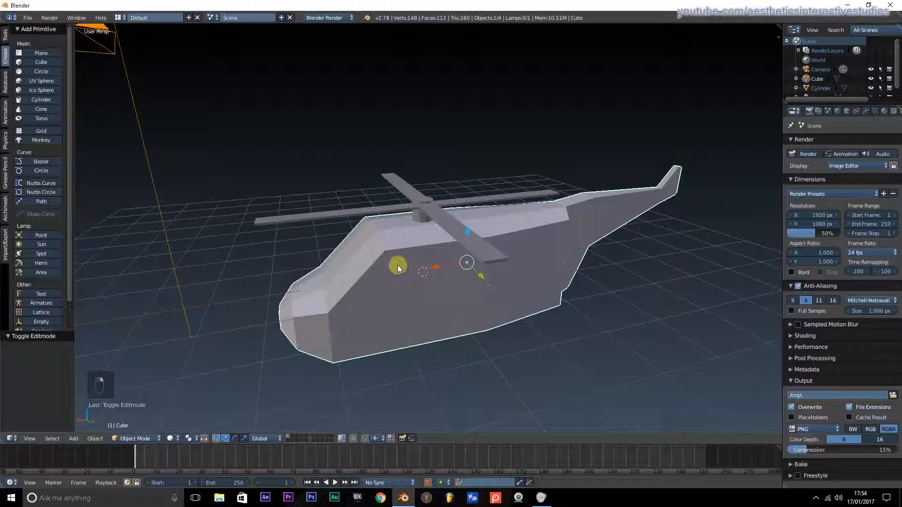
pyautogui.scroll(-2, 398, 268)
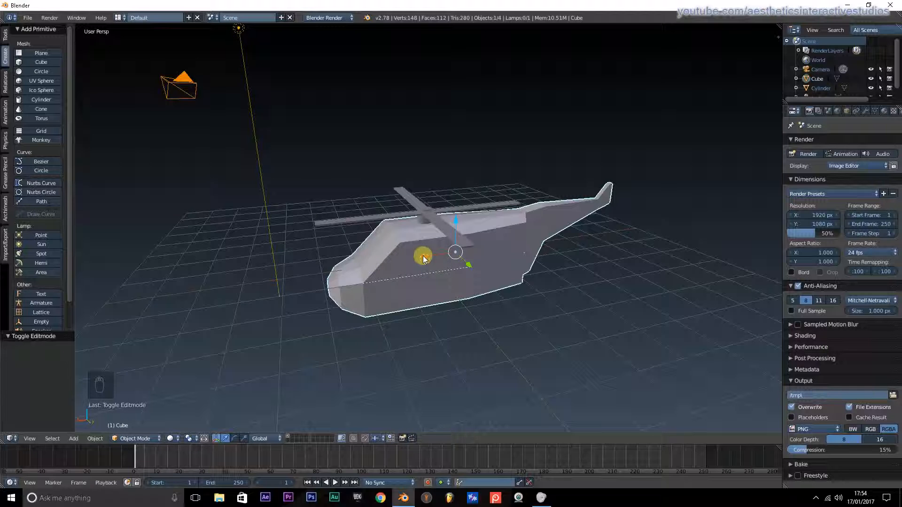
pyautogui.press('g')
pyautogui.press('x')
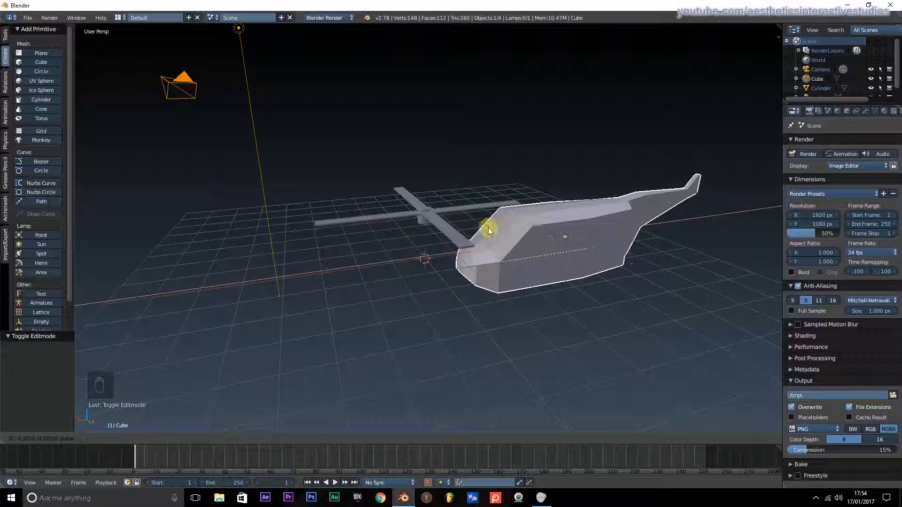
pyautogui.click(429, 254)
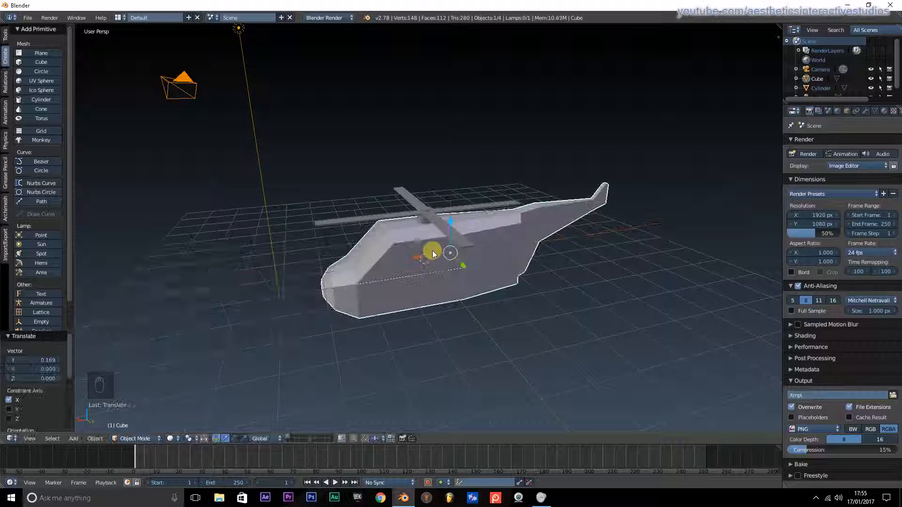
pyautogui.hotkey('ctrl', 'z')
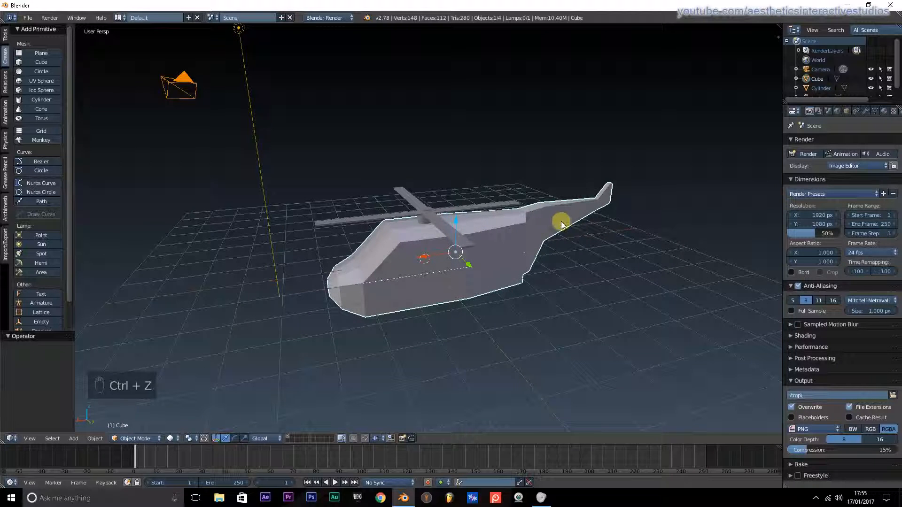
# Set Cube, the helicopter body, as the parent of the rotor in its object relations
pyautogui.moveTo(562, 224); pyautogui.dragTo(417, 186, button='middle')
pyautogui.rightClick(416, 187)
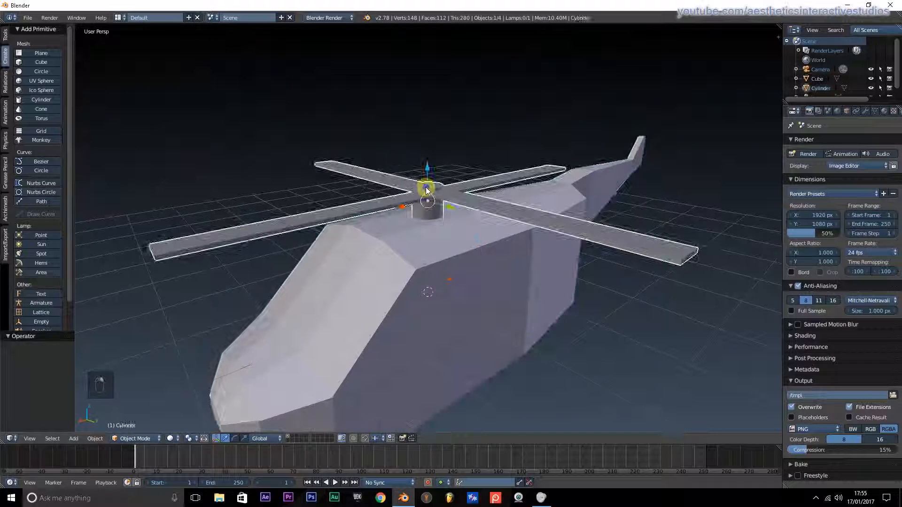
pyautogui.click(847, 111)
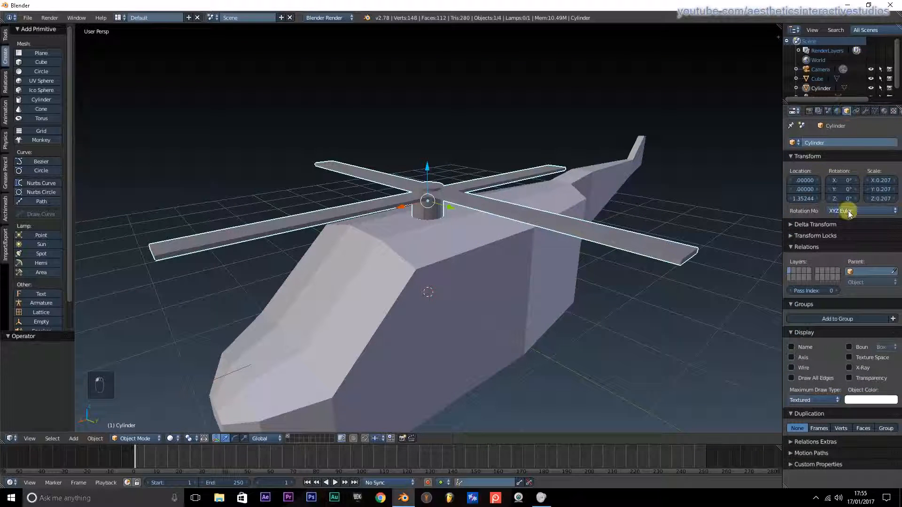
pyautogui.click(863, 272)
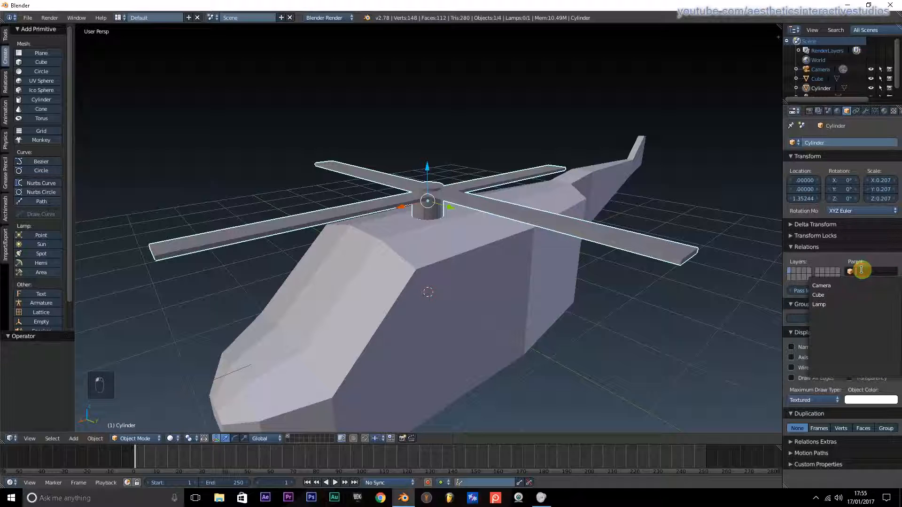
pyautogui.click(820, 295)
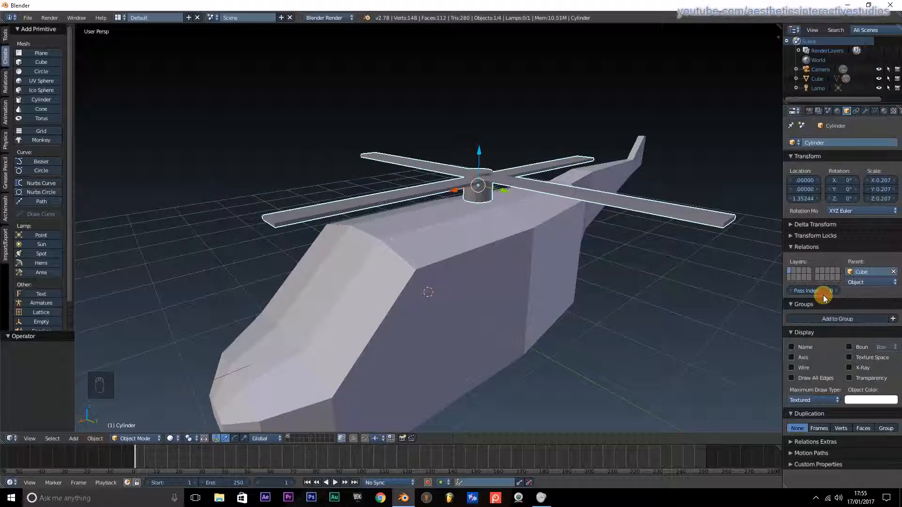
# Lower the rotor by about 0.08 units onto the roof and move it about 0.373 units along the X axis toward the nose
pyautogui.moveTo(682, 224); pyautogui.dragTo(413, 146, button='middle')
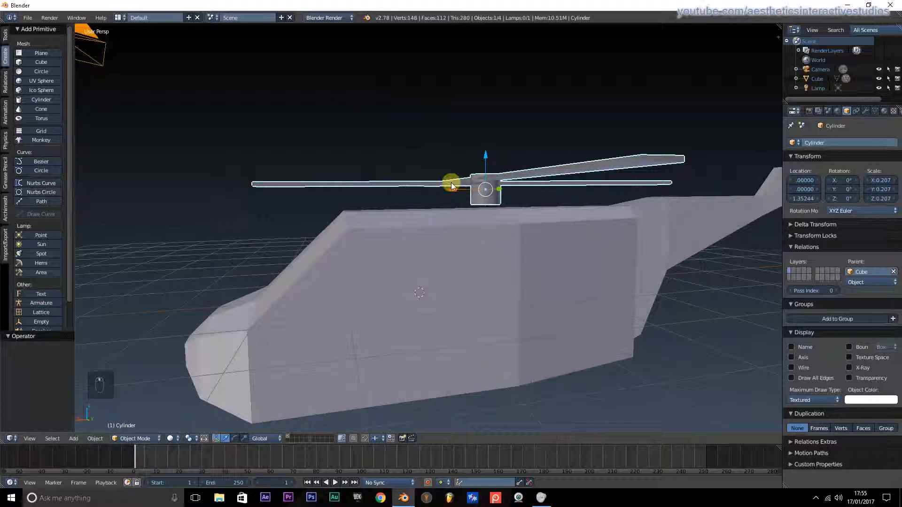
pyautogui.moveTo(487, 152); pyautogui.dragTo(489, 160)
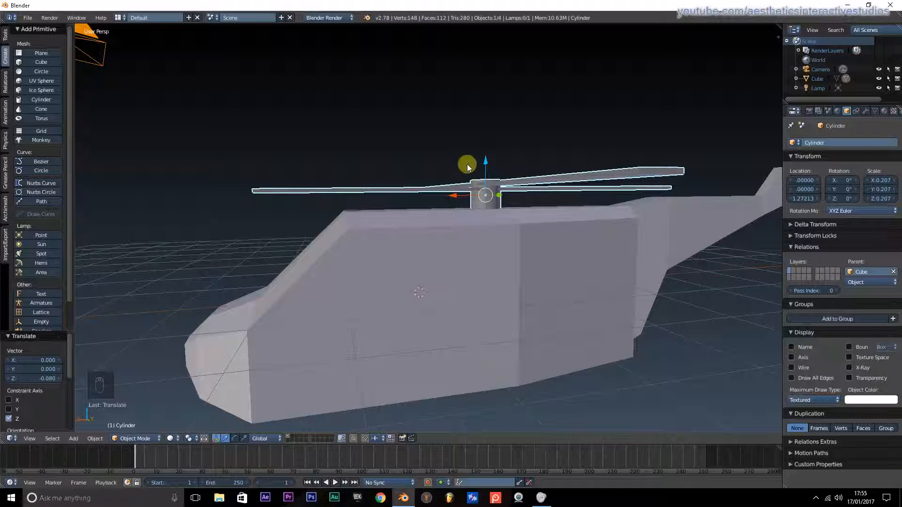
pyautogui.moveTo(483, 182); pyautogui.dragTo(457, 188, button='middle')
pyautogui.scroll(3, 536, 176)
pyautogui.moveTo(536, 176); pyautogui.dragTo(529, 186, button='middle')
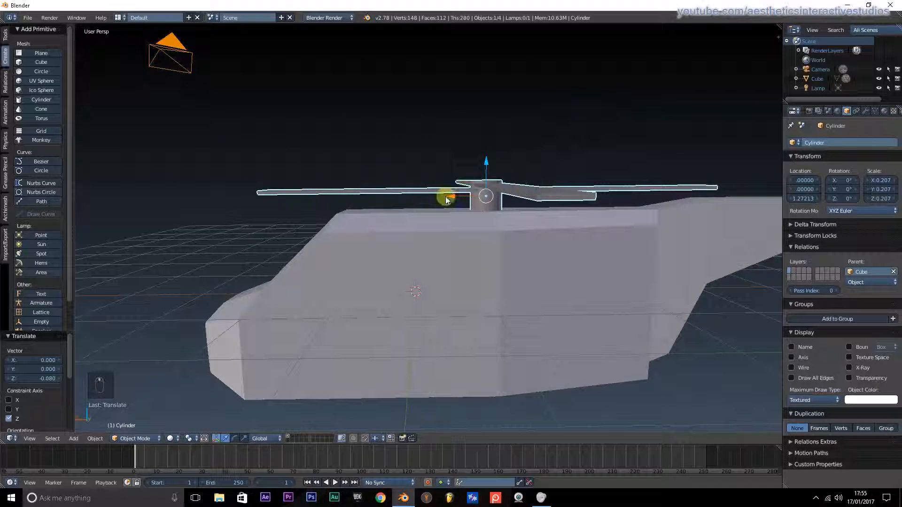
pyautogui.moveTo(448, 200); pyautogui.dragTo(416, 195)
pyautogui.moveTo(399, 167); pyautogui.dragTo(453, 195, button='middle')
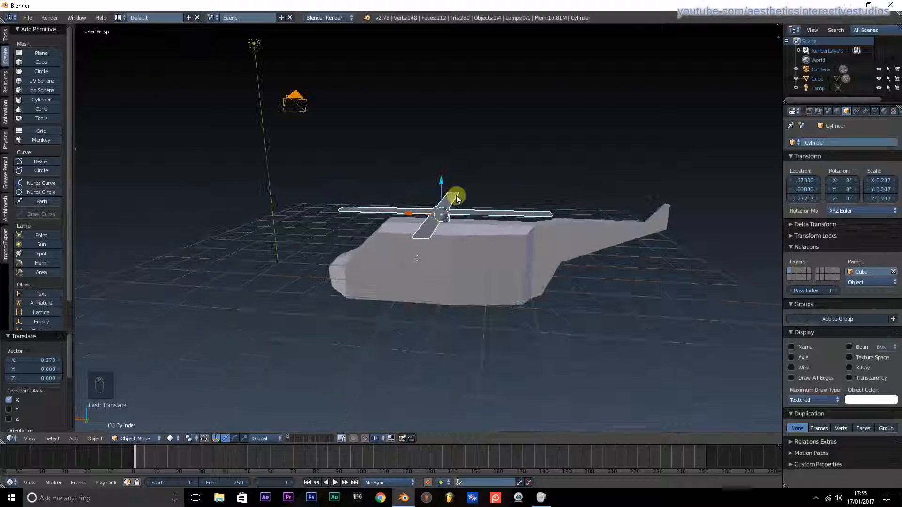
# Test-move the helicopter body about 0.994 units along the X axis to check the parenting, and undo it
pyautogui.rightClick(475, 238)
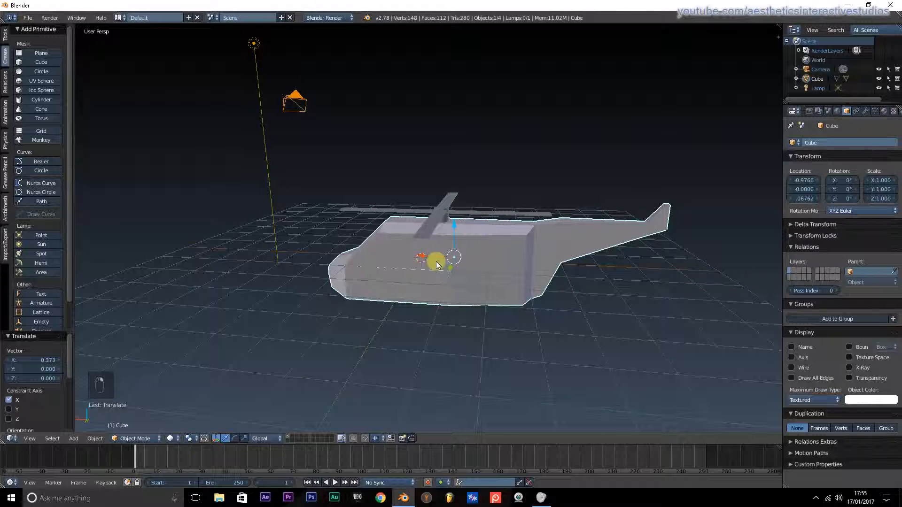
pyautogui.moveTo(416, 256); pyautogui.dragTo(396, 233)
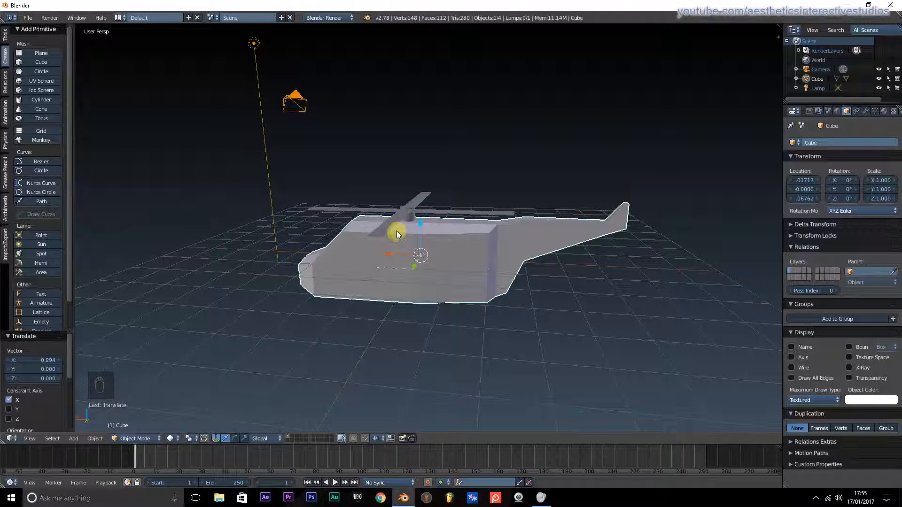
pyautogui.hotkey('ctrl', 'z')
# Clear the rotor's parent and try setting an Object parent with only the rotor selected
pyautogui.rightClick(439, 214)
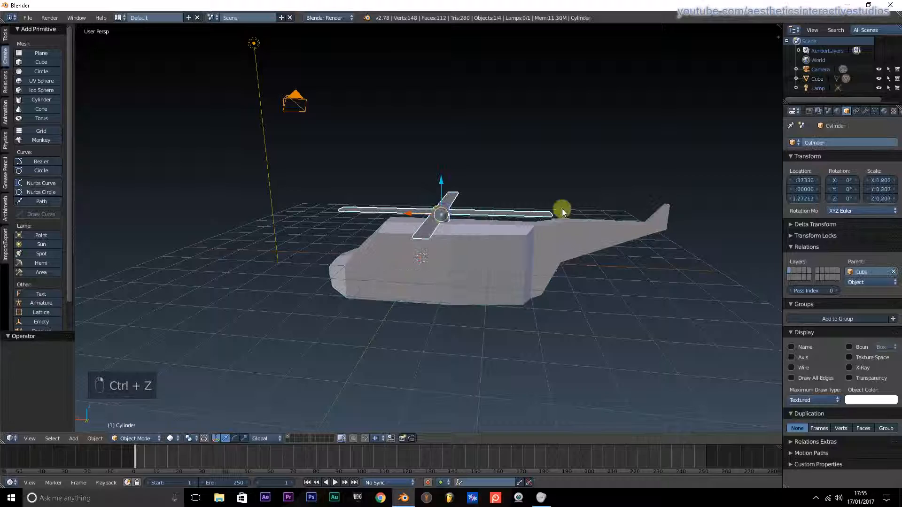
pyautogui.click(894, 273)
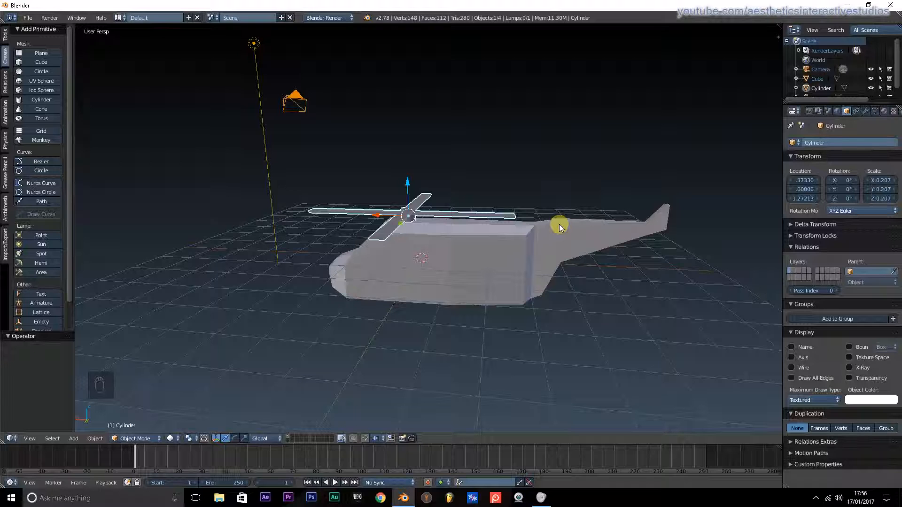
pyautogui.hotkey('ctrl', 'p')
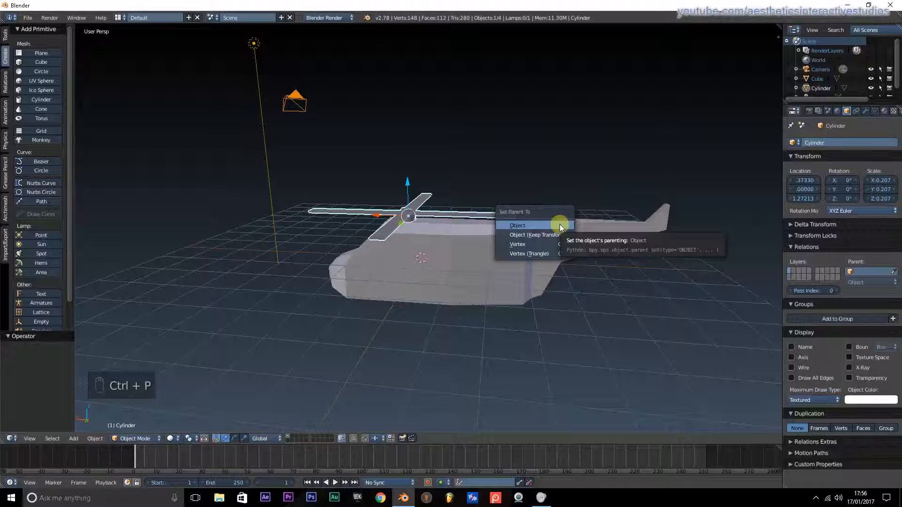
pyautogui.click(561, 226)
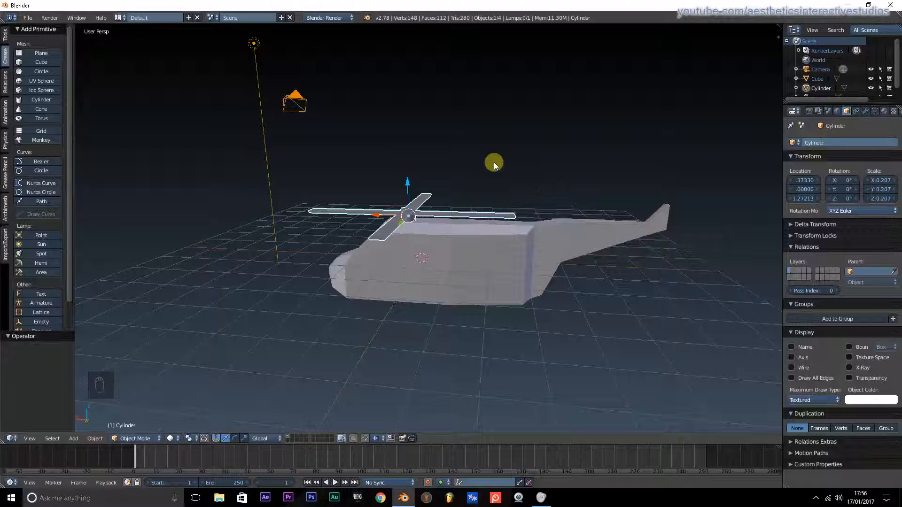
# Parent the rotor to the helicopter body with the Object option, keeping the body as the active object
pyautogui.keyDown('shift'); pyautogui.rightClick(504, 236); pyautogui.keyUp('shift')
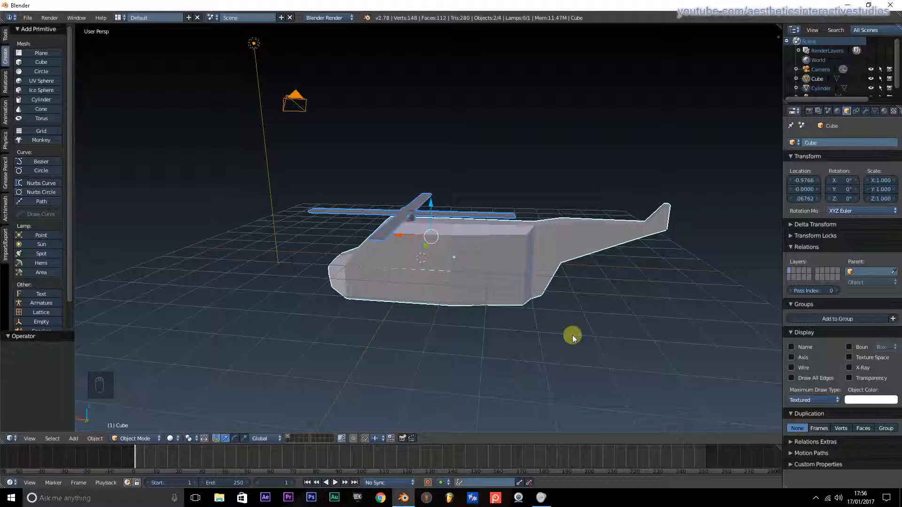
pyautogui.hotkey('ctrl', 'p')
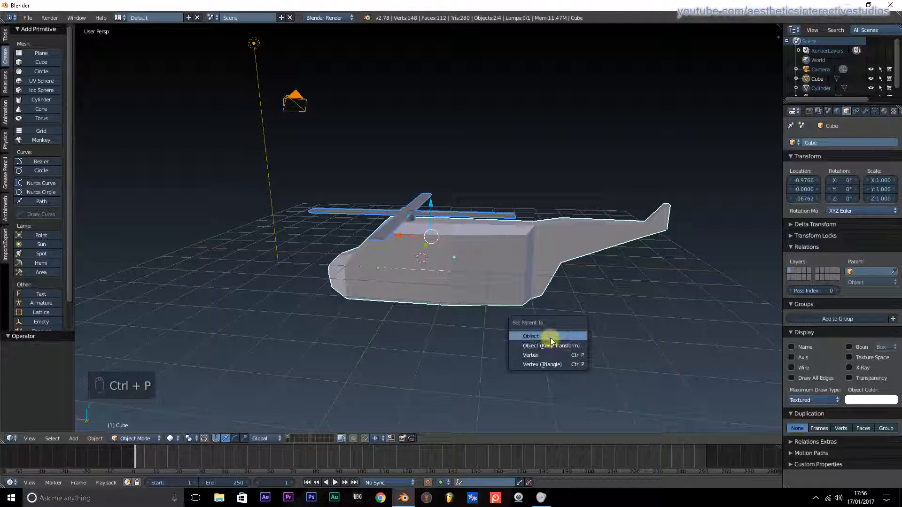
pyautogui.click(550, 338)
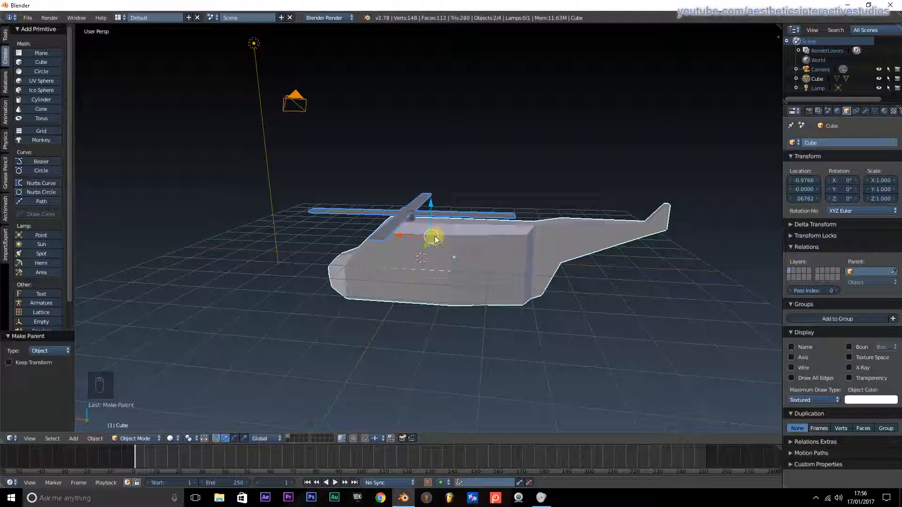
# Test-move the helicopter body with its parented rotor along the X axis, and undo the move
pyautogui.rightClick(419, 258)
pyautogui.press('g')
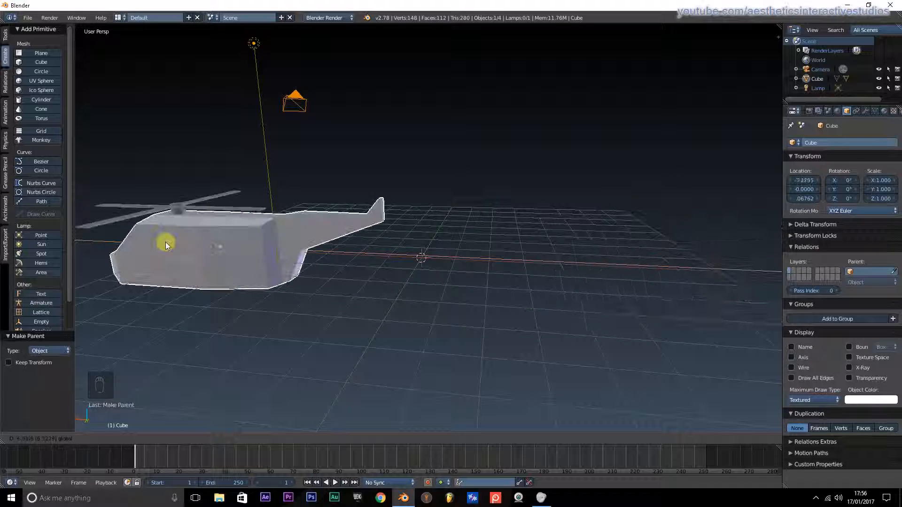
pyautogui.click(416, 227)
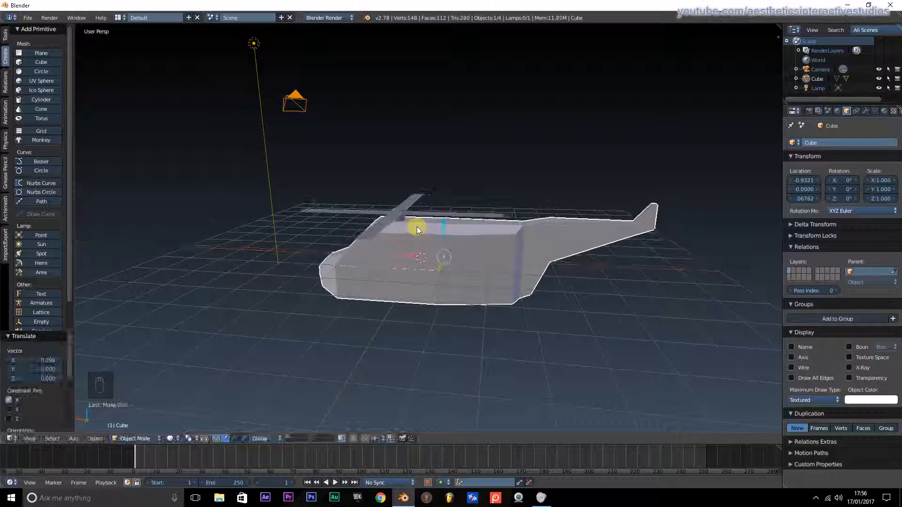
pyautogui.hotkey('ctrl', 'z')
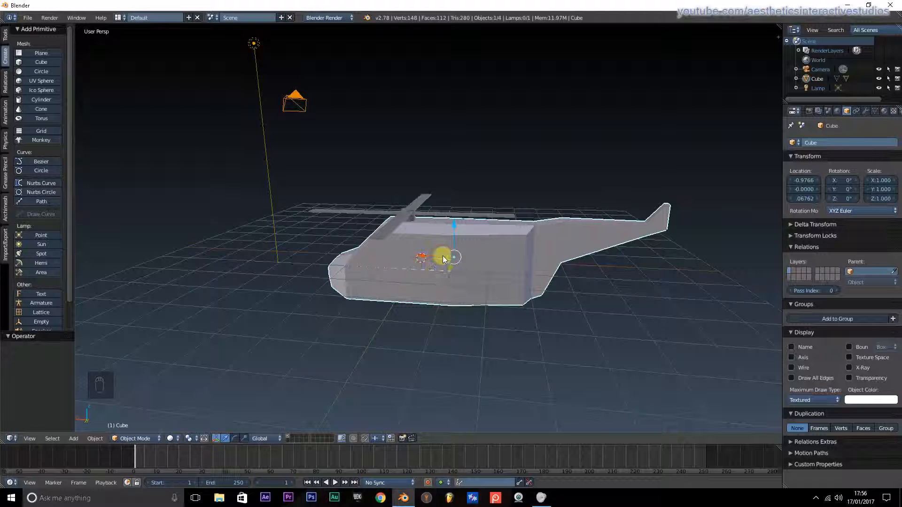
# Move the rotor about -1.255 units along the X axis, toward the tail, to sit mid-roof
pyautogui.rightClick(406, 210)
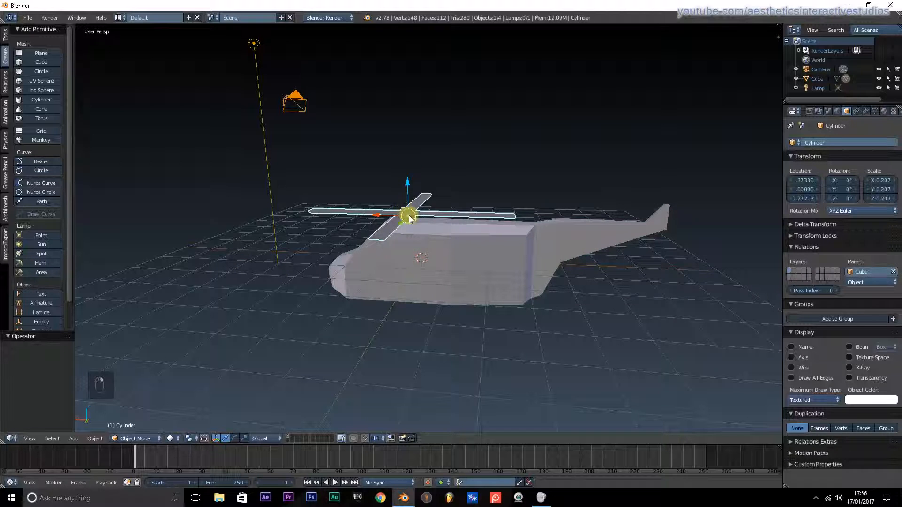
pyautogui.scroll(2, 407, 212)
pyautogui.scroll(2, 410, 218)
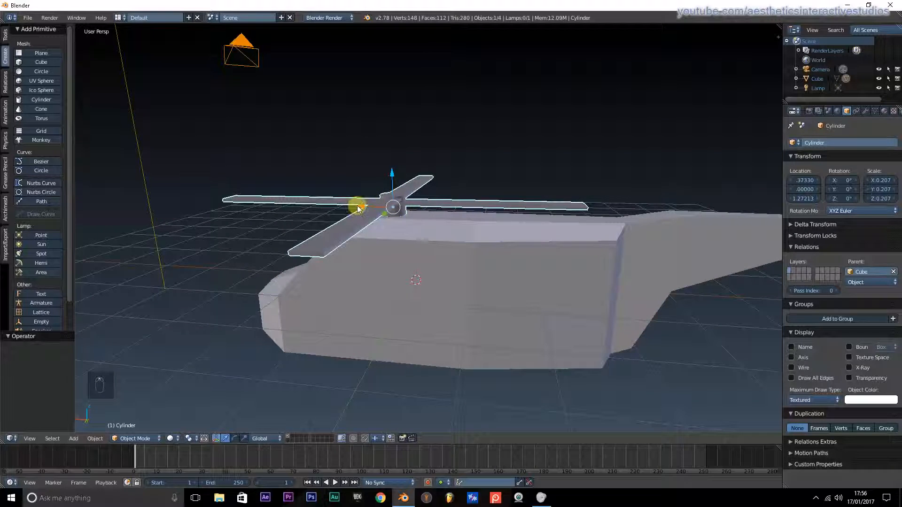
pyautogui.moveTo(359, 205); pyautogui.dragTo(433, 206)
# Test-spin the rotor around the Z axis above the body, and cancel the rotation
pyautogui.moveTo(433, 206); pyautogui.dragTo(410, 217, button='middle')
pyautogui.press('r')
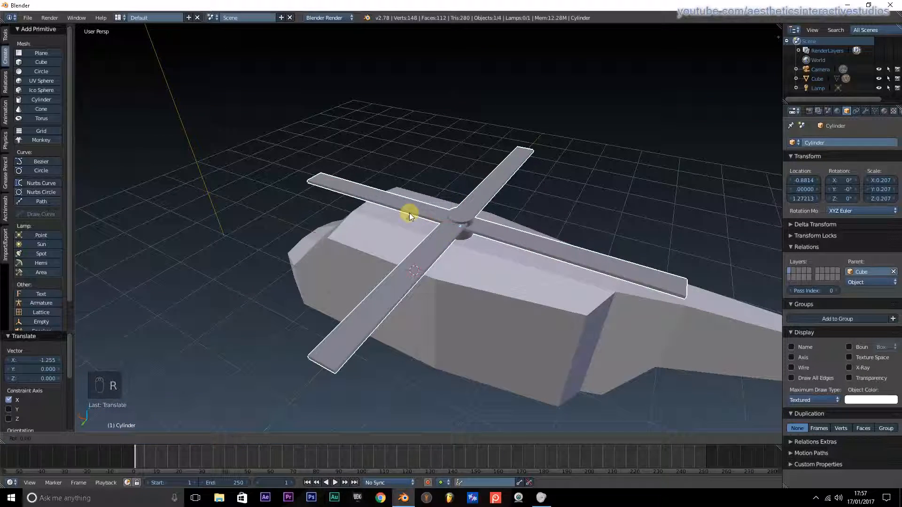
pyautogui.press('z')
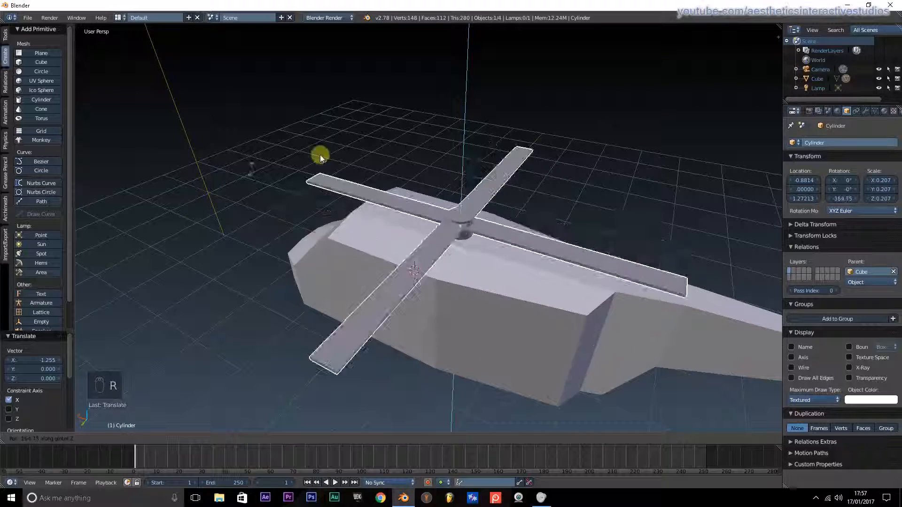
pyautogui.rightClick(624, 147)
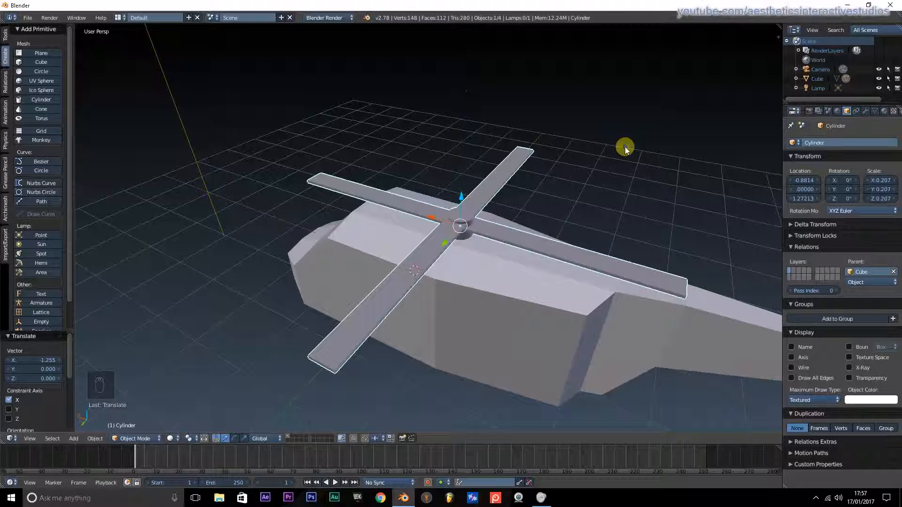
pyautogui.moveTo(625, 147); pyautogui.dragTo(608, 196, button='middle')
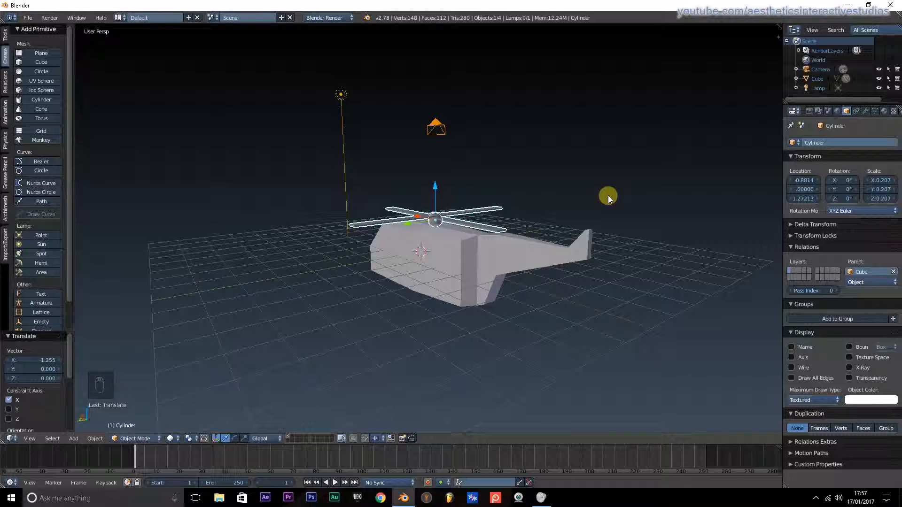